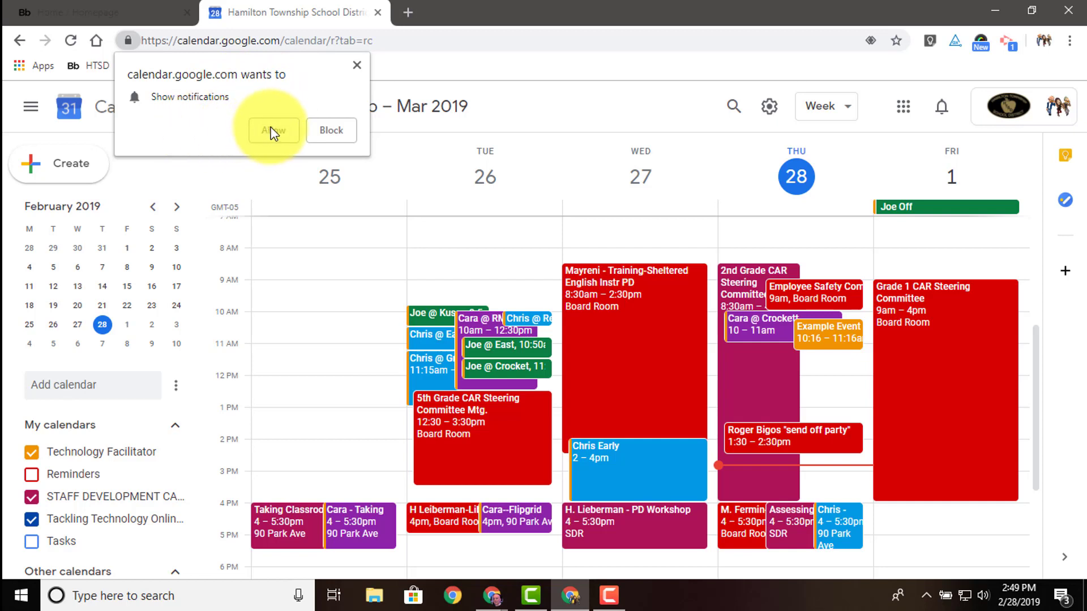
Allow calendar.google.com to show notifications.
left_click(272, 132)
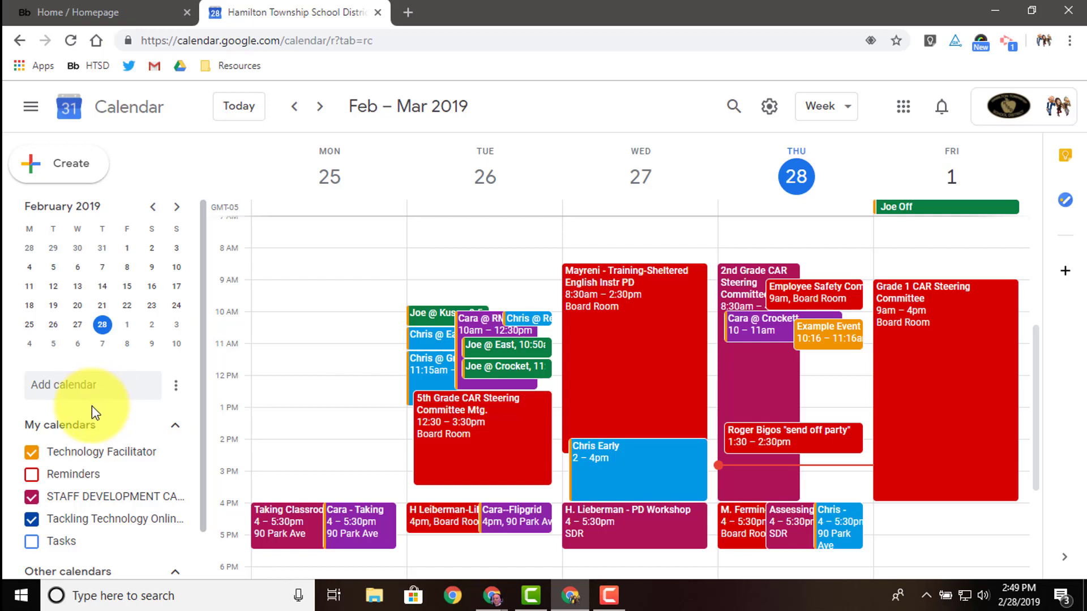
Collapse the My calendars list and expand it again.
scroll(92, 406, "down", 1)
scroll(92, 407, "down", 1)
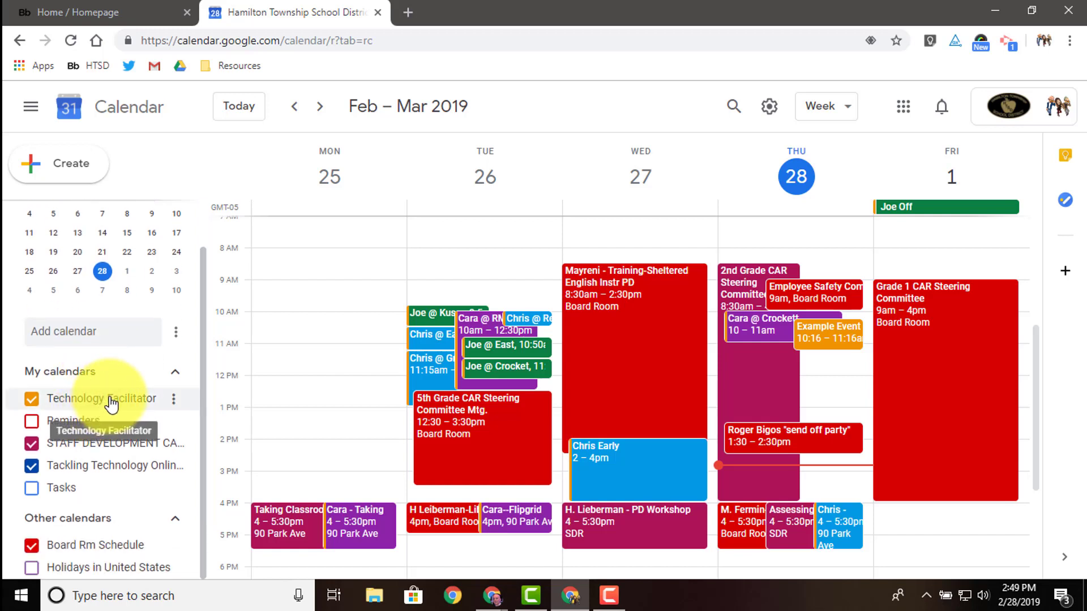
left_click(175, 372)
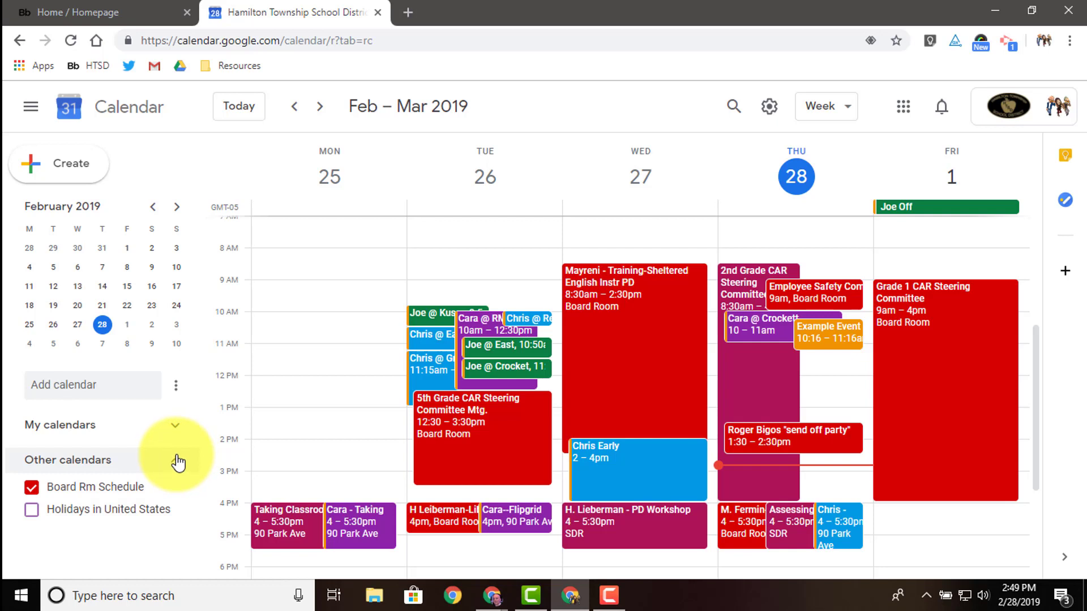
left_click(175, 425)
scroll(167, 432, "down", 1)
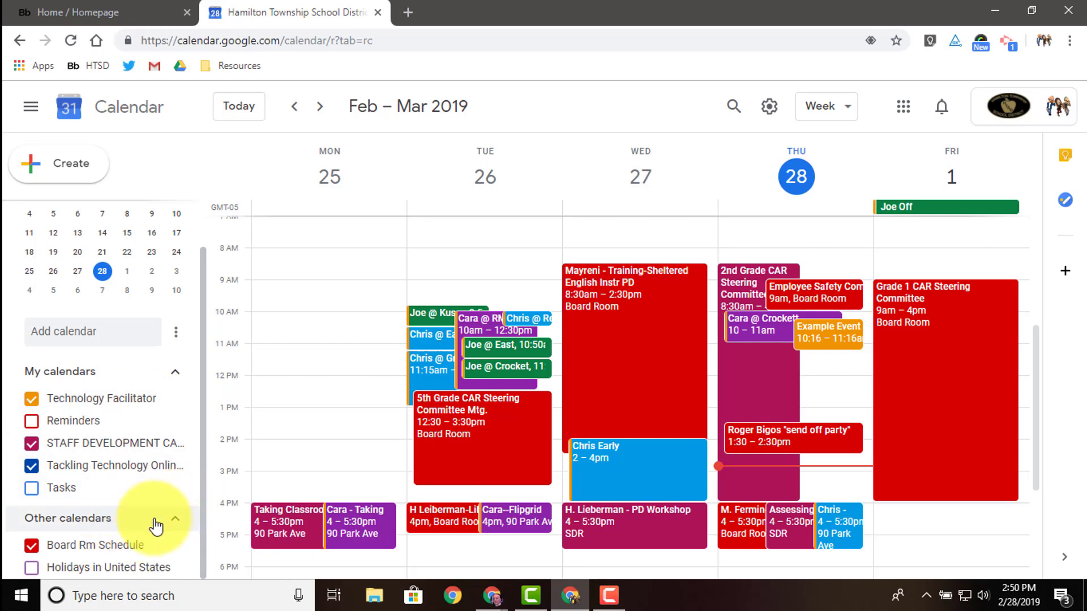
Toggle the visibility of the Board Rm Schedule calendar several times, leaving its events hidden.
left_click(33, 547)
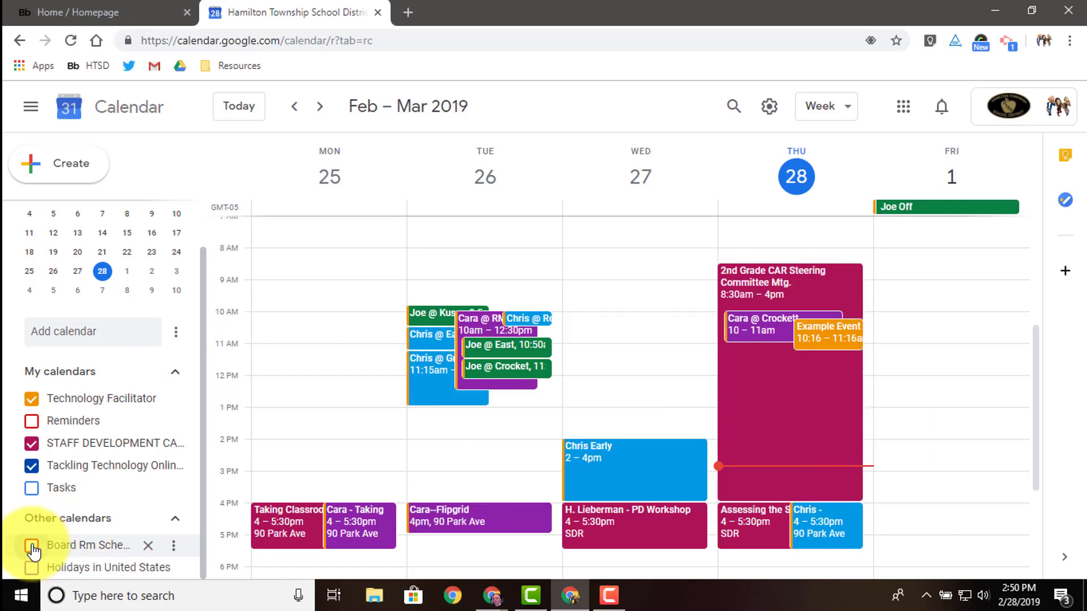
left_click(32, 547)
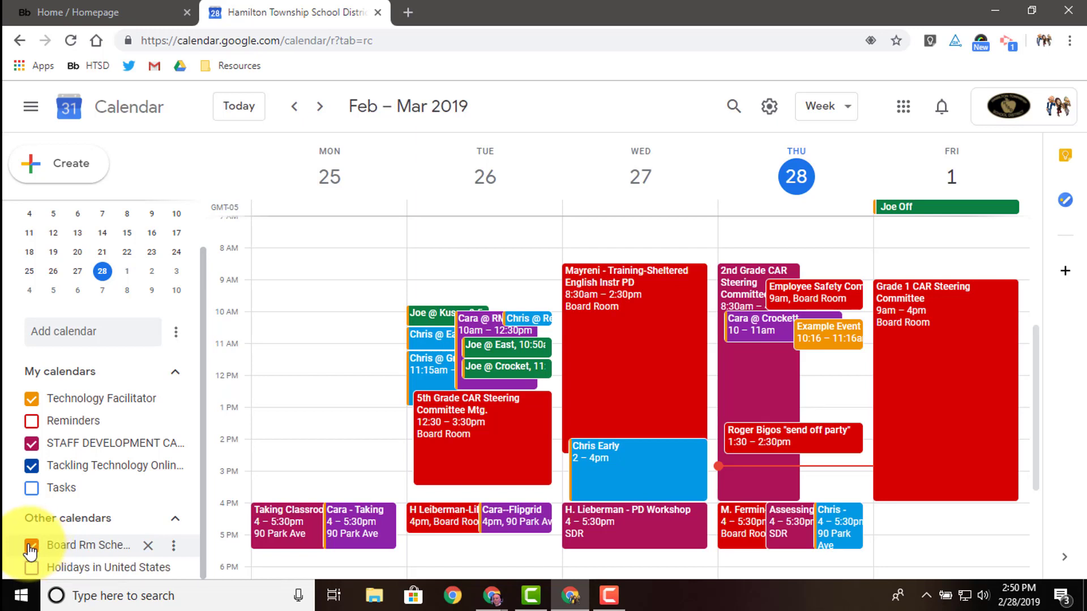
left_click(31, 547)
left_click(32, 547)
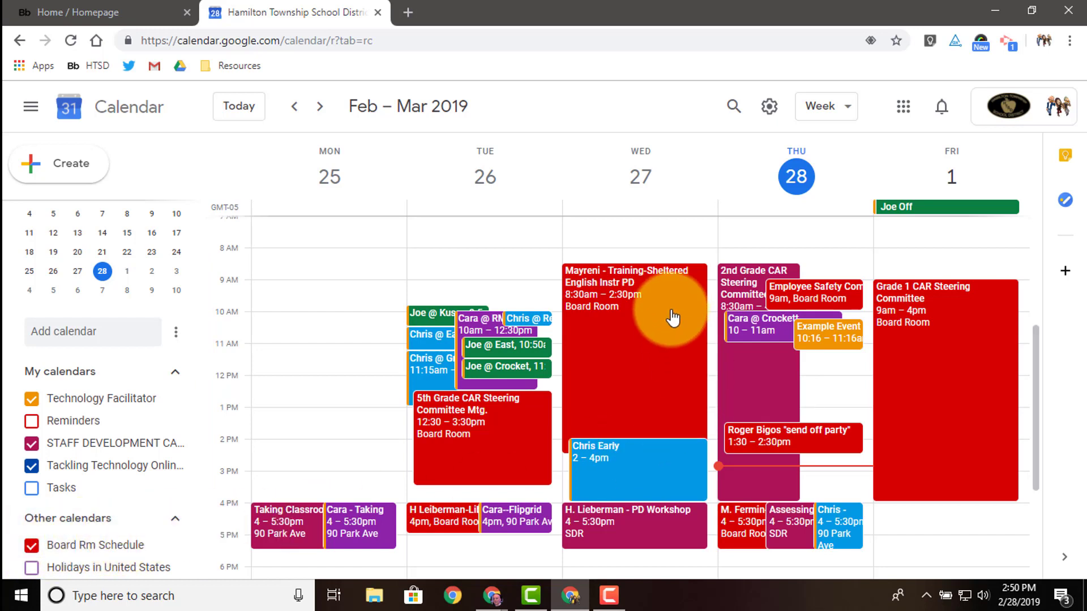
left_click(32, 546)
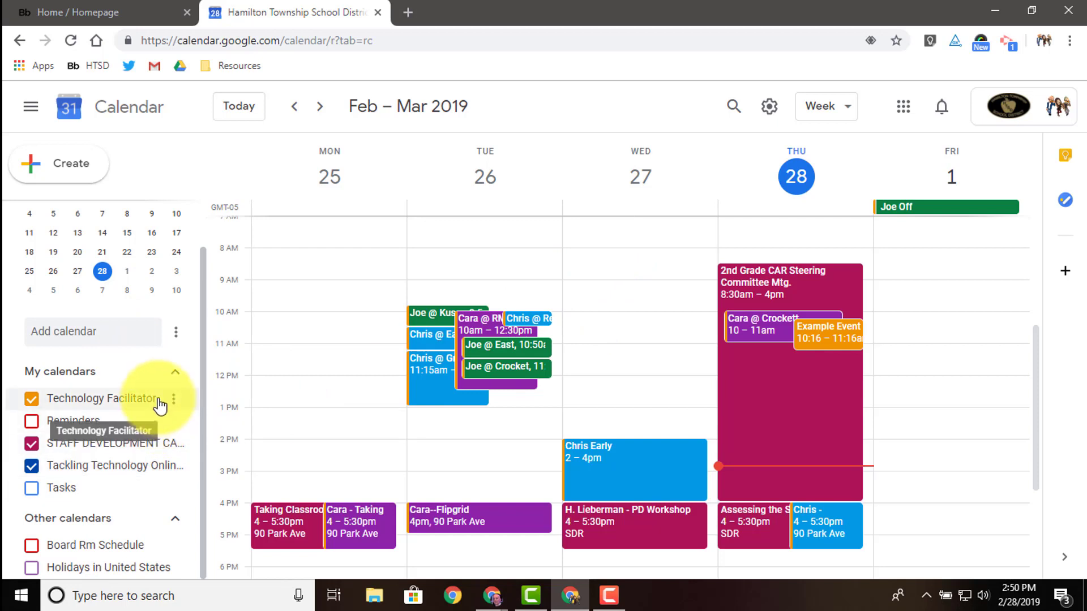
Try to add a colleague's calendar by searching for the person's name, and cancel the access request.
left_click(86, 331)
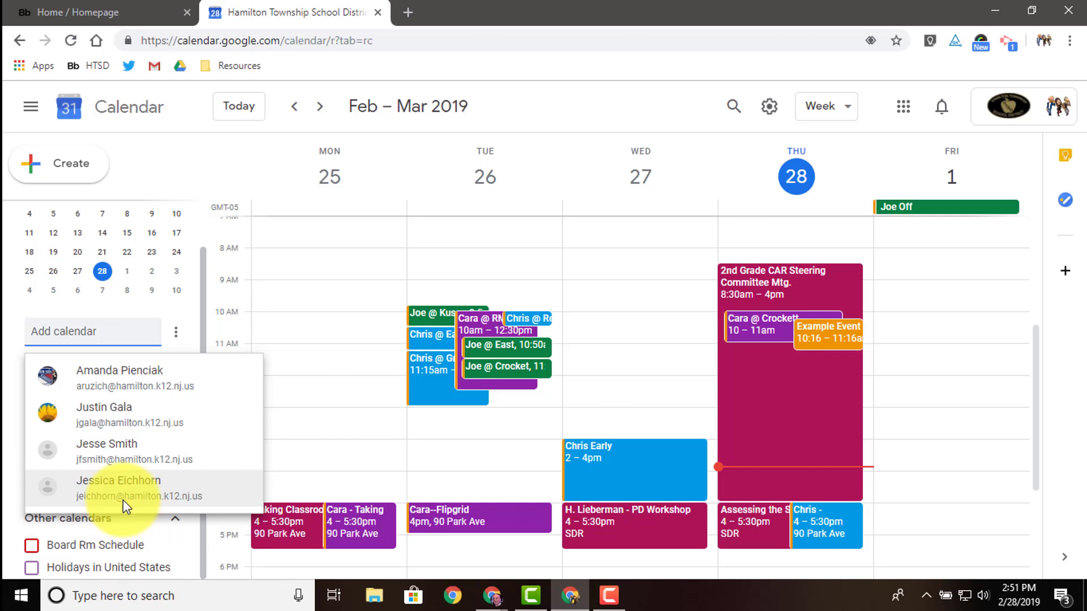
type("mav")
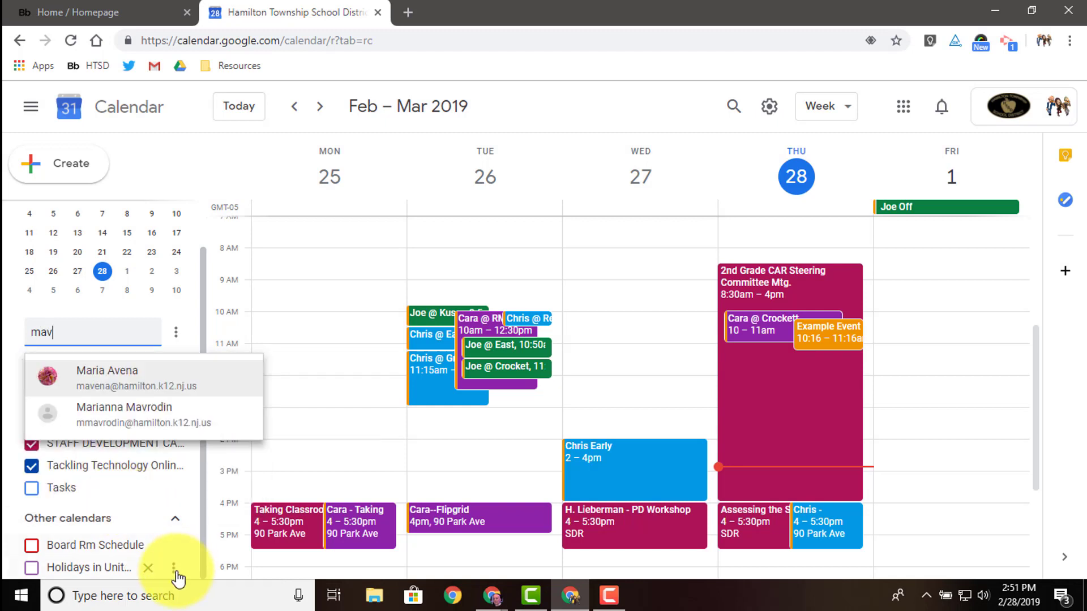
left_click(121, 371)
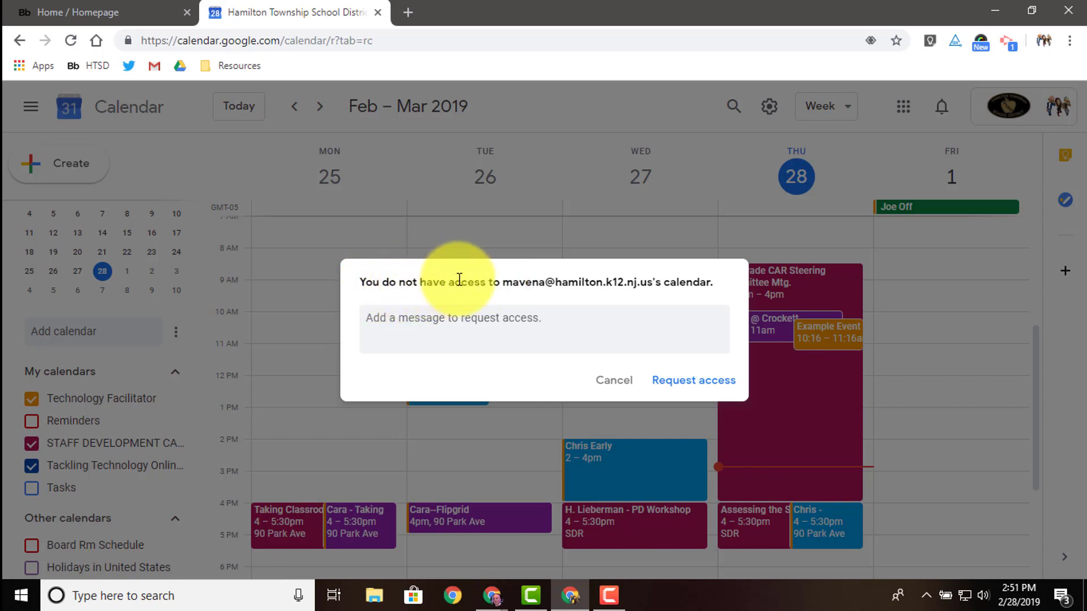
left_click(619, 384)
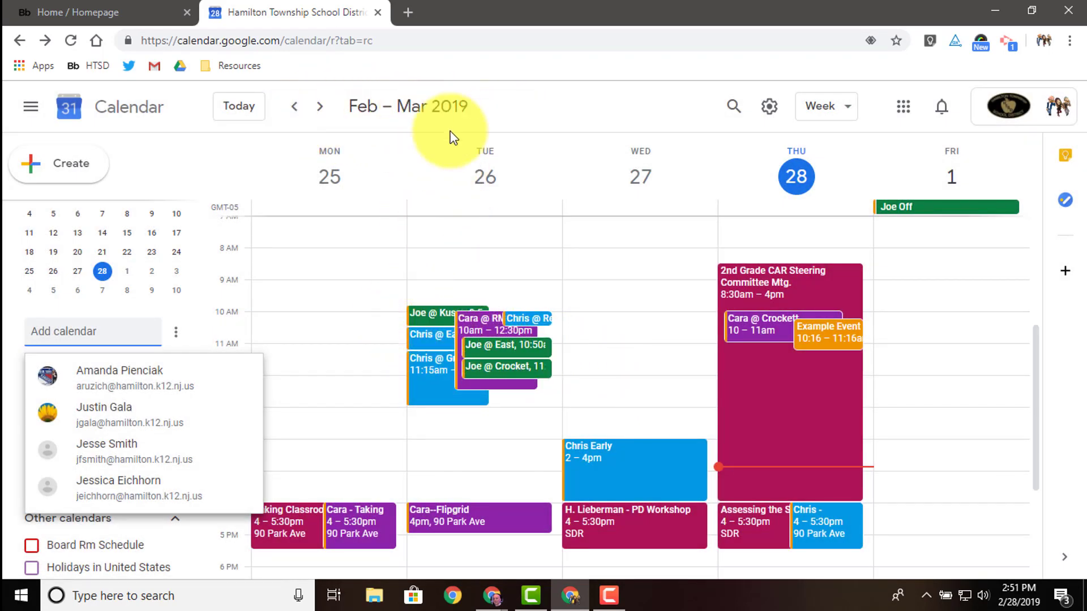
View the whole calendar by month and return to the week view.
left_click(838, 113)
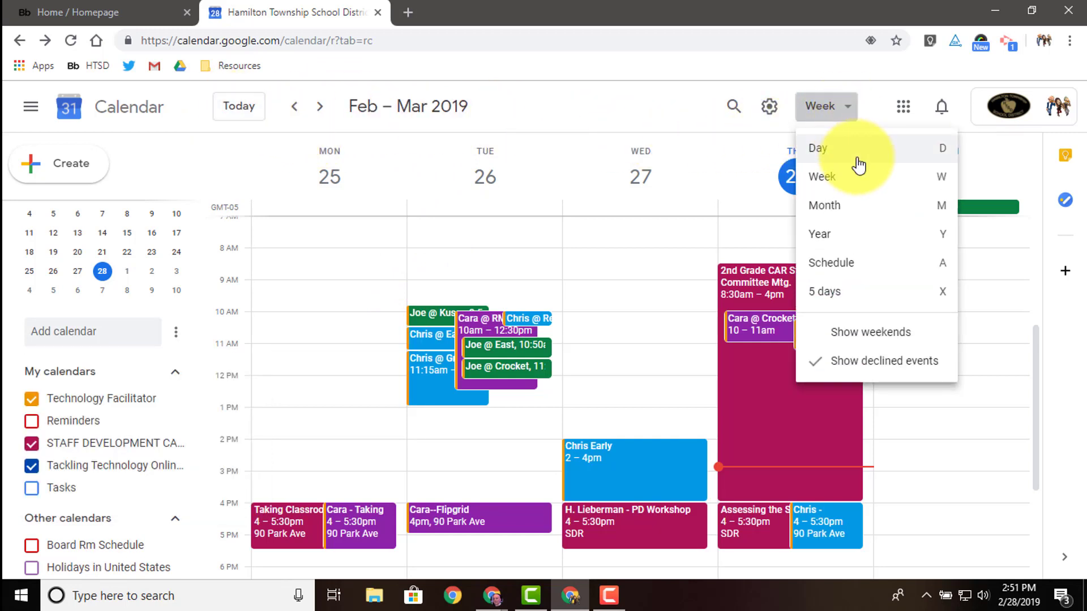
left_click(840, 210)
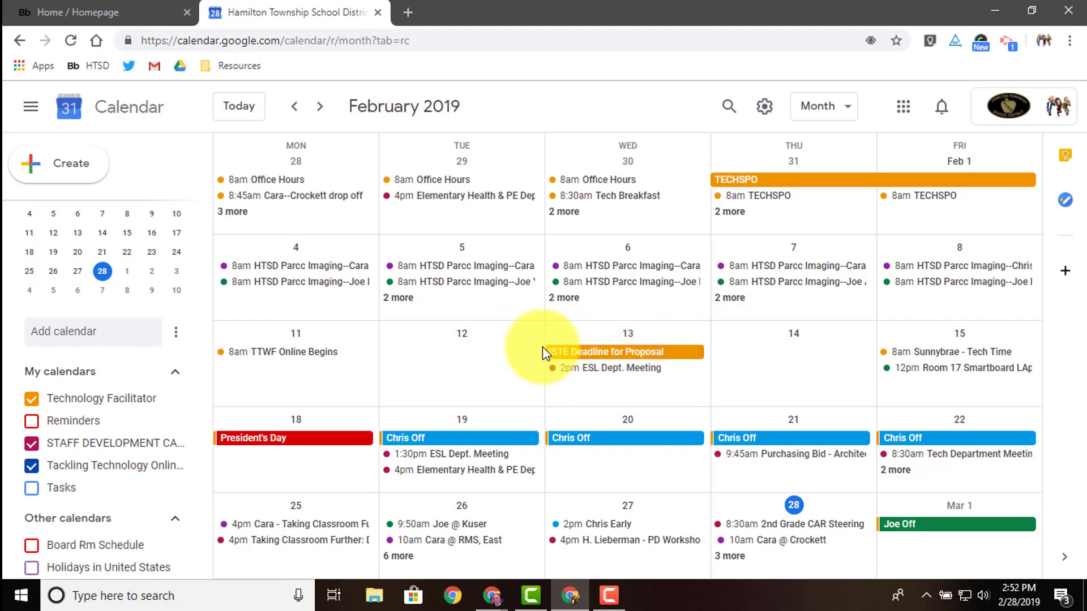
left_click(831, 109)
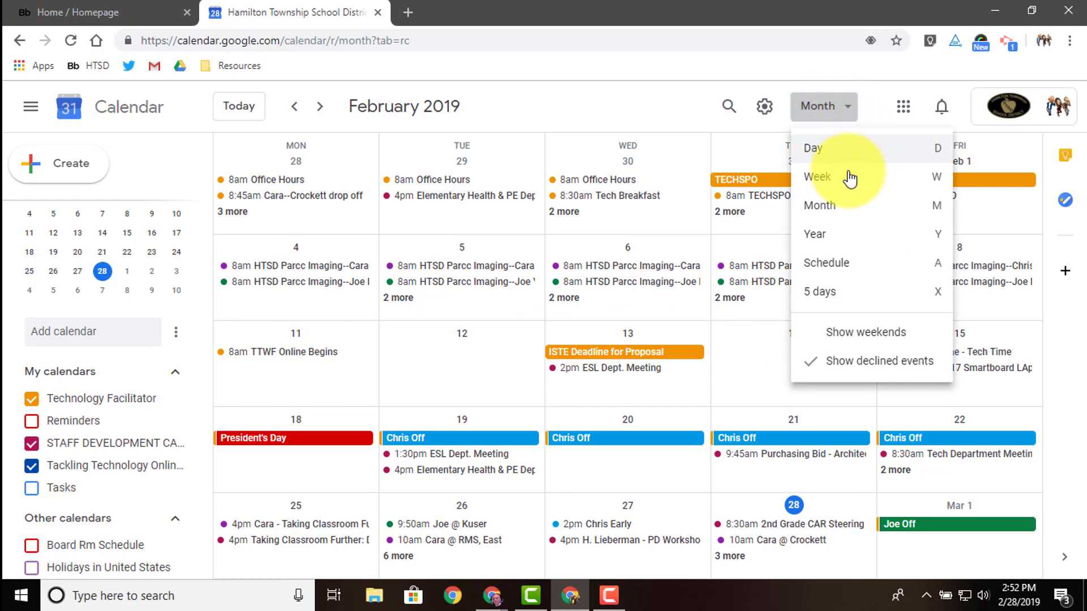
left_click(843, 182)
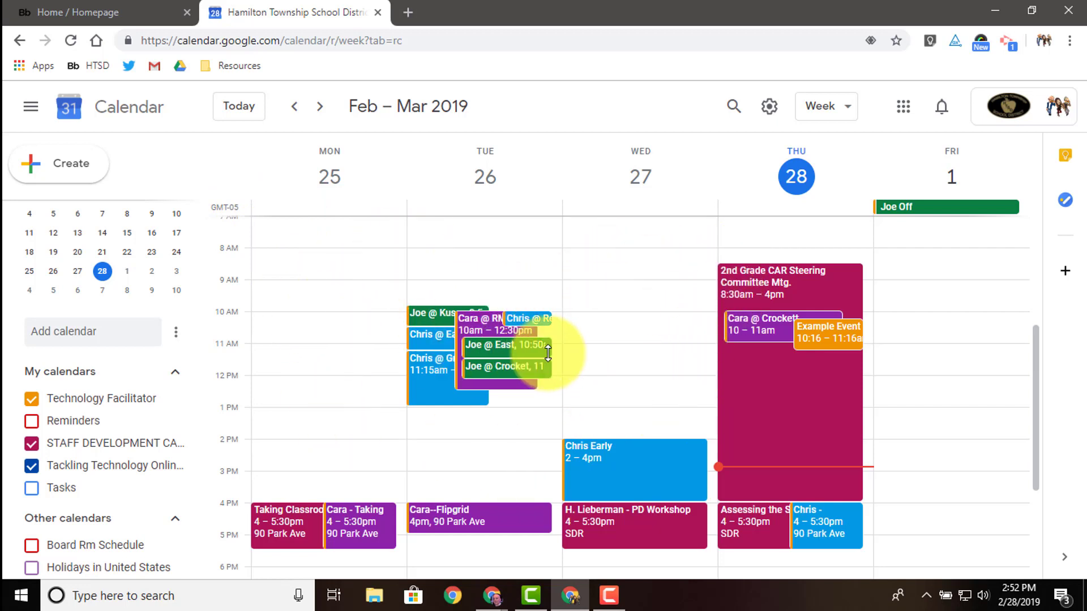
View the schedule for the single day and switch back to the week view.
left_click(841, 113)
left_click(849, 148)
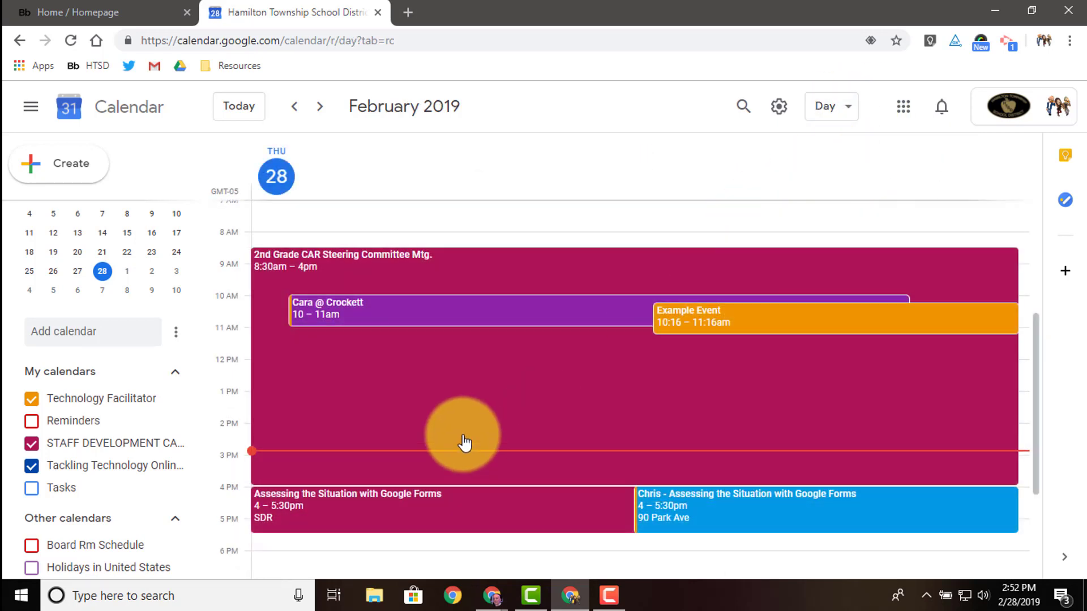
left_click(837, 111)
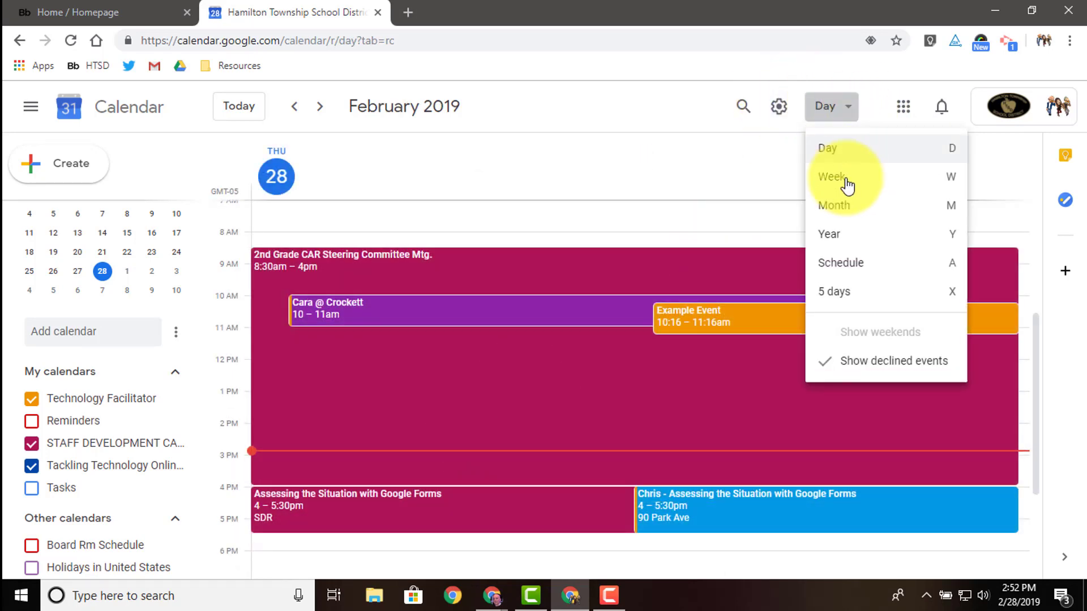
left_click(846, 180)
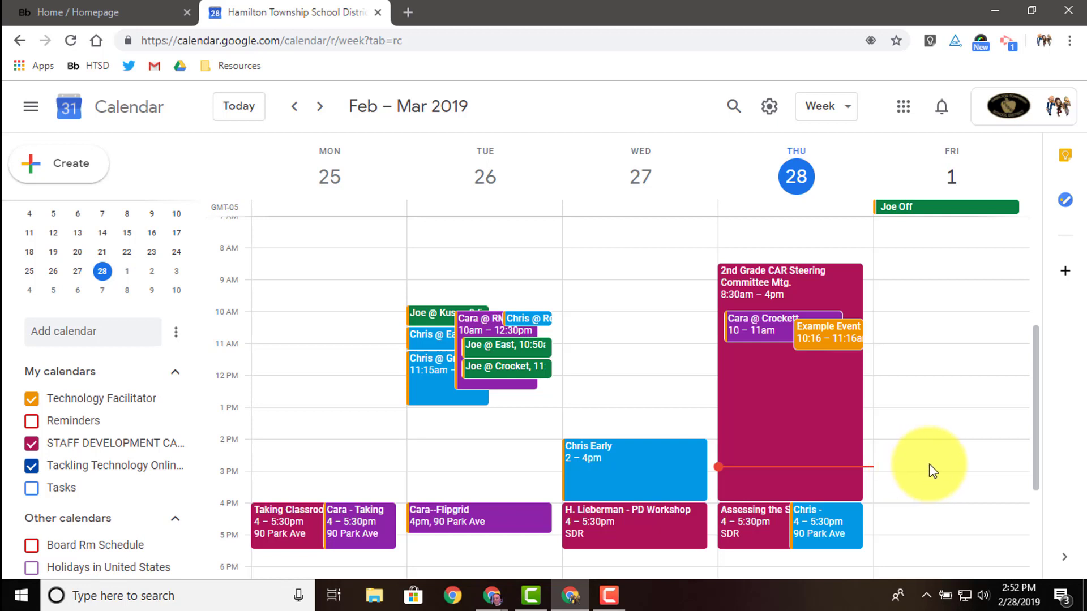
Start a new event titled "Example Event" at 12:31pm on the Technology Facilitator calendar and open its full editing options.
left_click(61, 165)
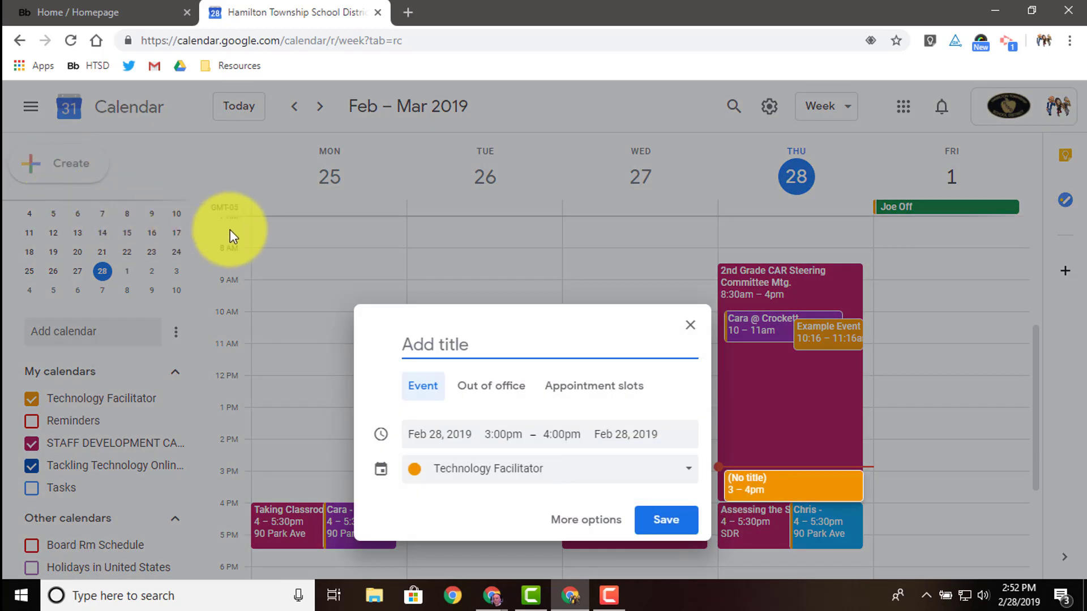
type("Example Event")
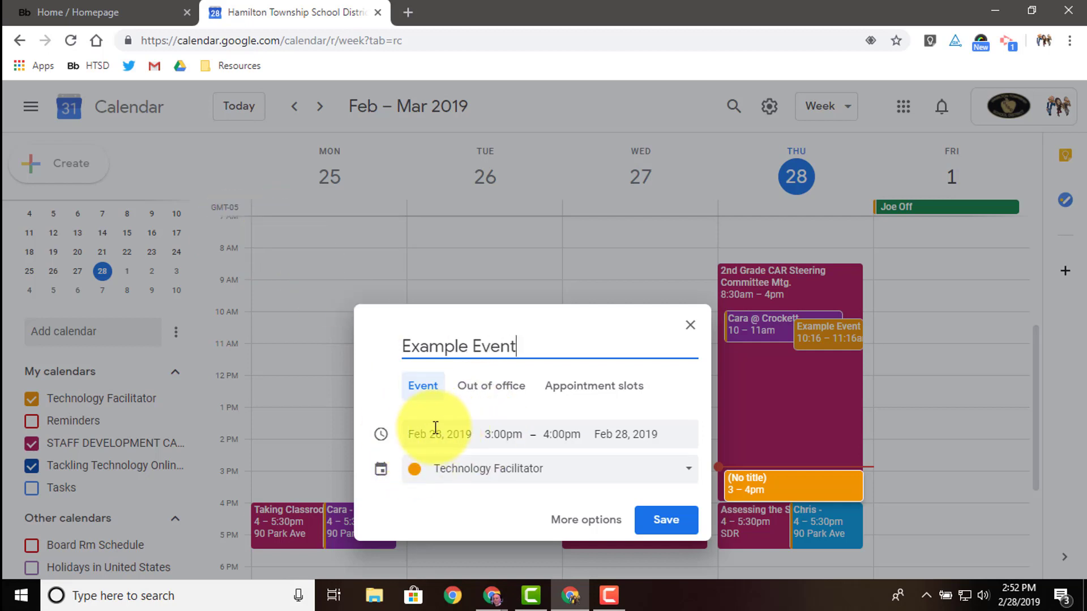
left_click(495, 434)
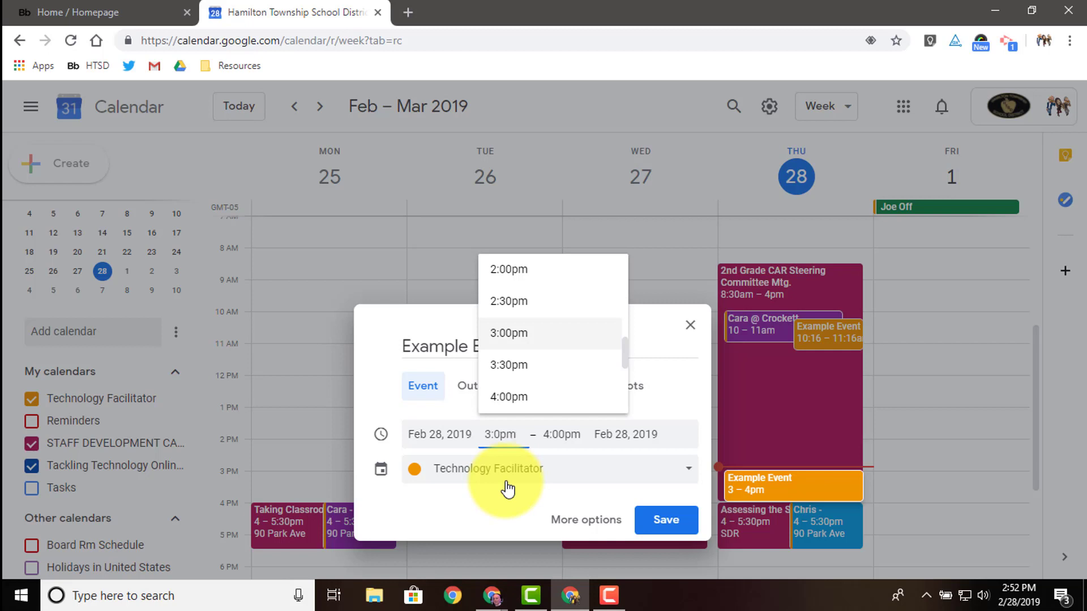
type("1")
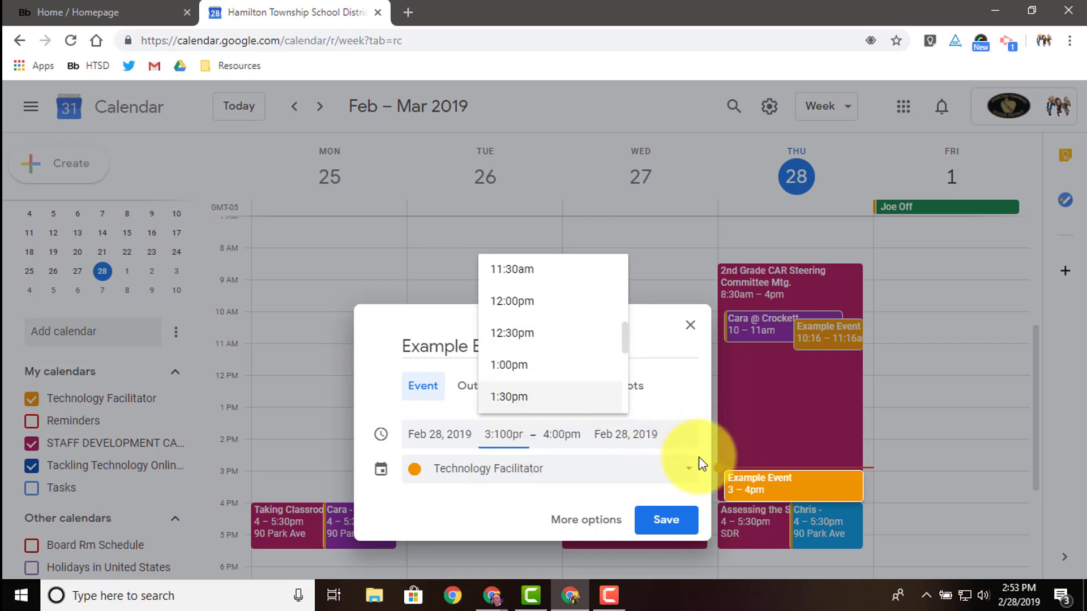
left_click(601, 477)
left_click(602, 477)
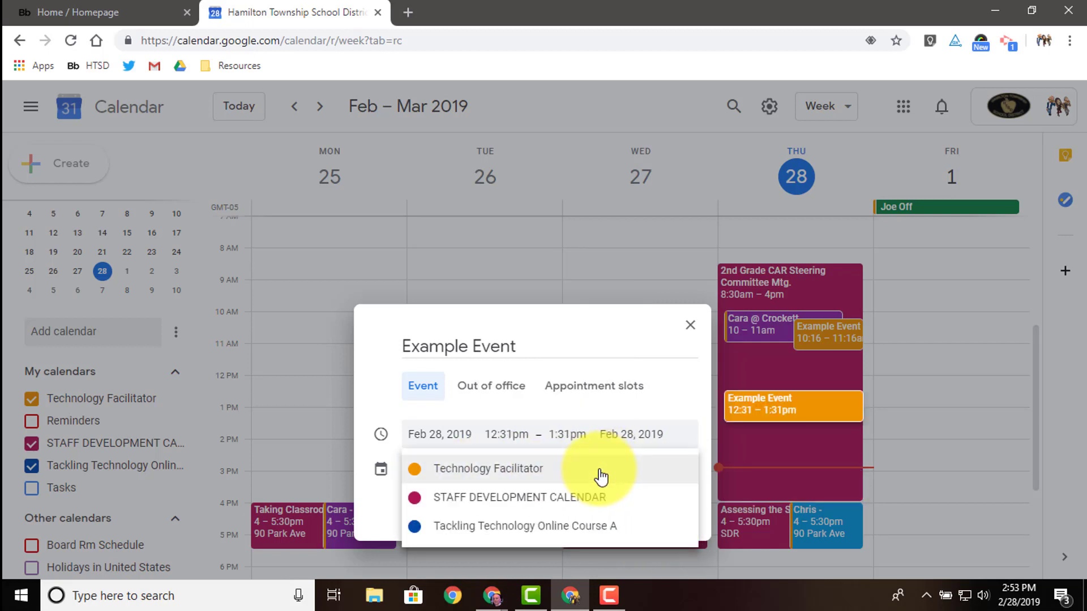
left_click(647, 470)
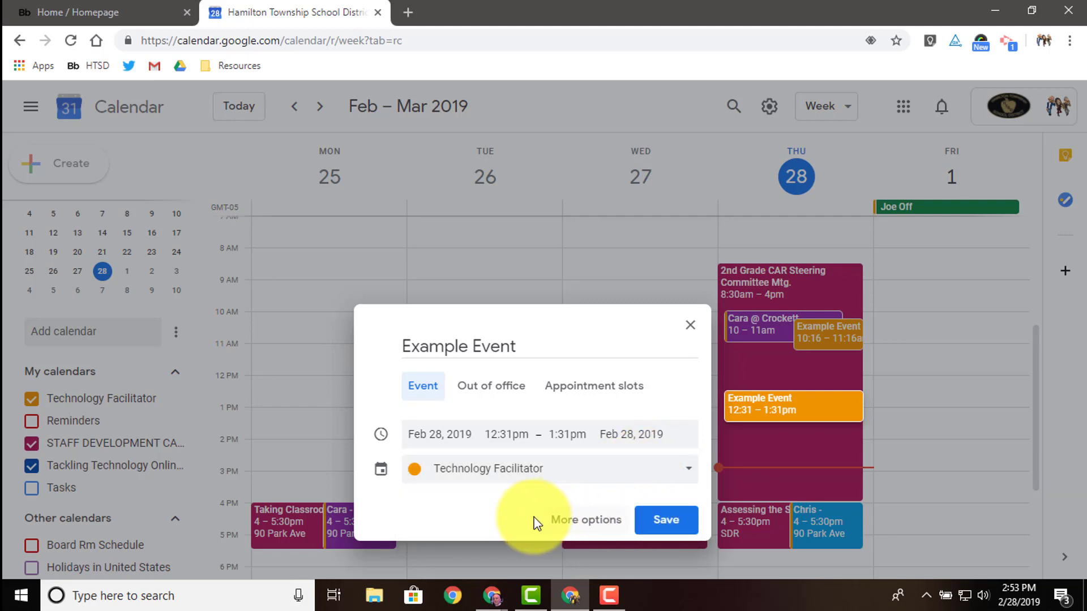
left_click(577, 520)
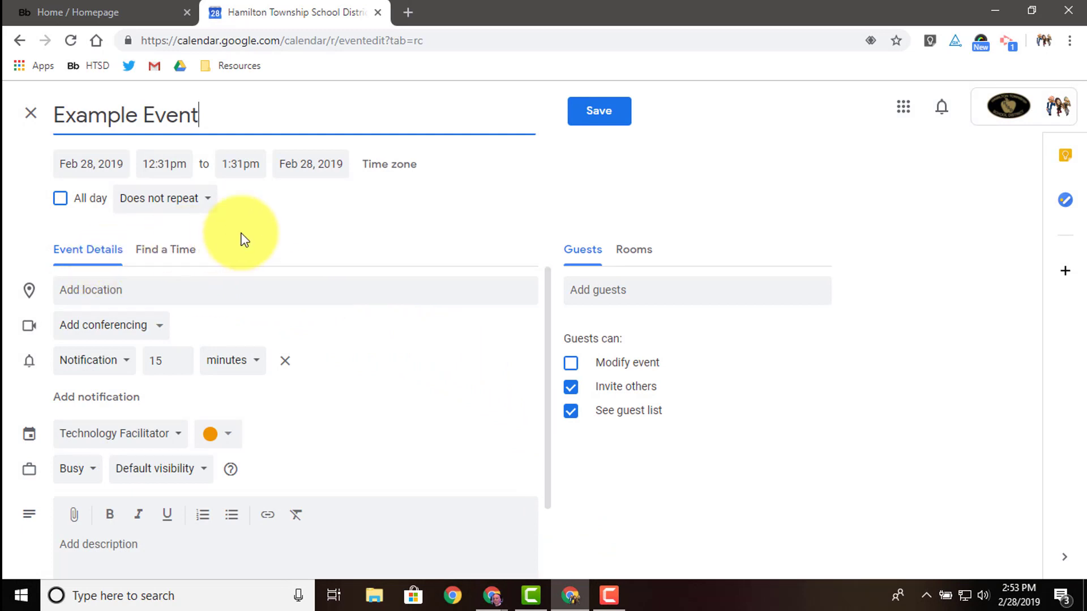
Examine the event's repeat choices and custom recurrence settings, and close them without applying any.
left_click(192, 202)
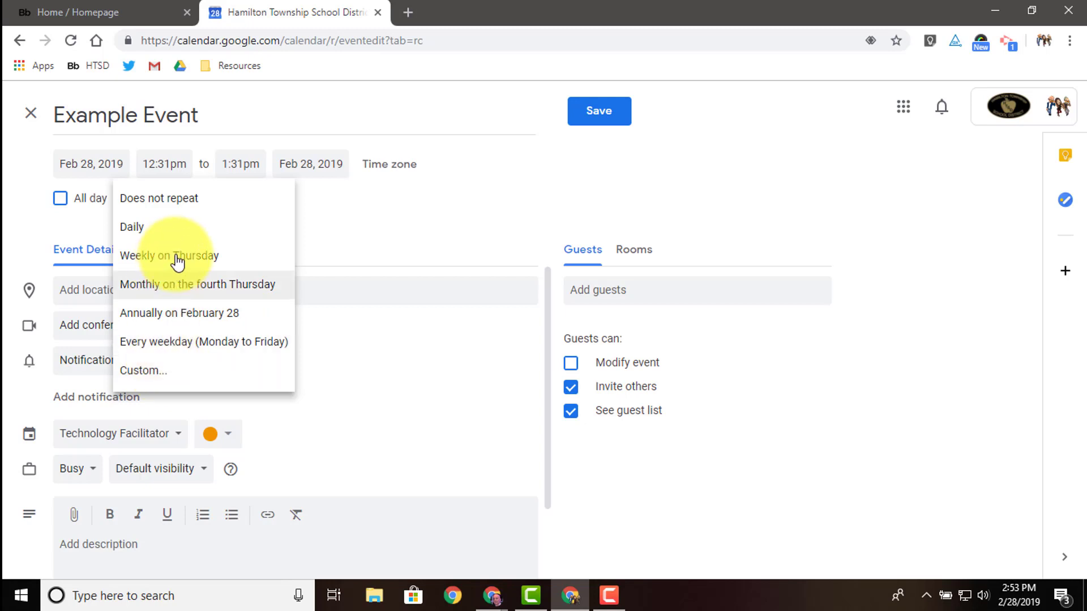
left_click(144, 373)
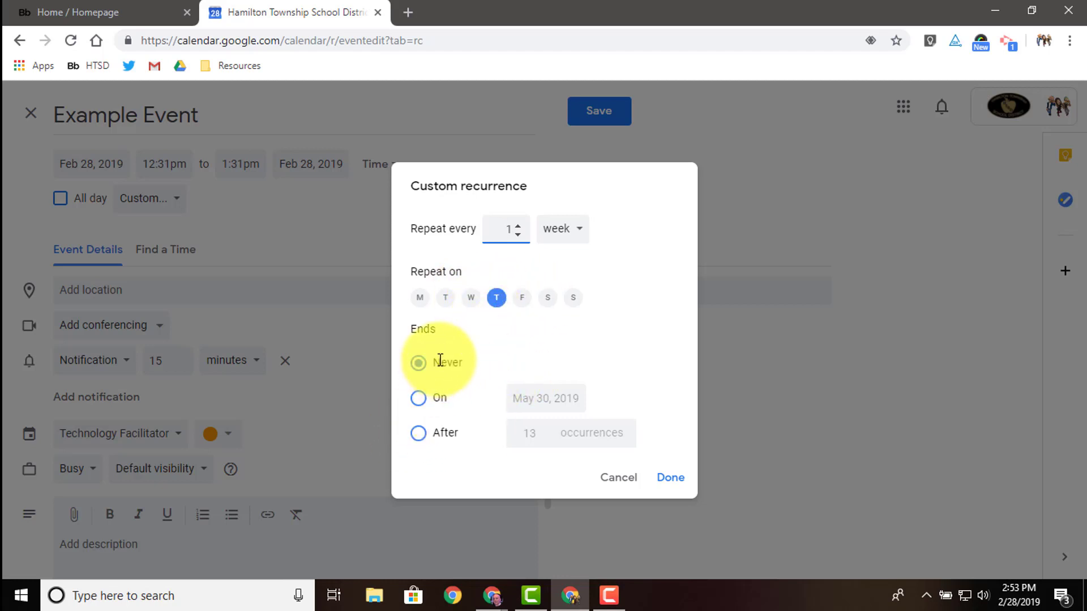
left_click(627, 481)
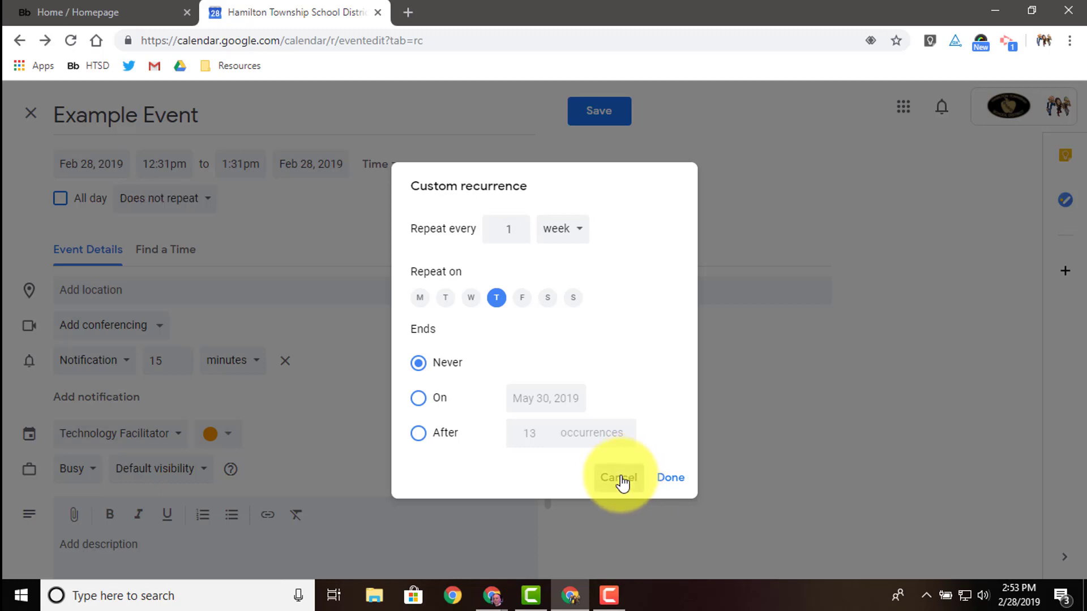
Add Hangouts Meet conferencing to the event.
left_click(132, 329)
left_click(126, 369)
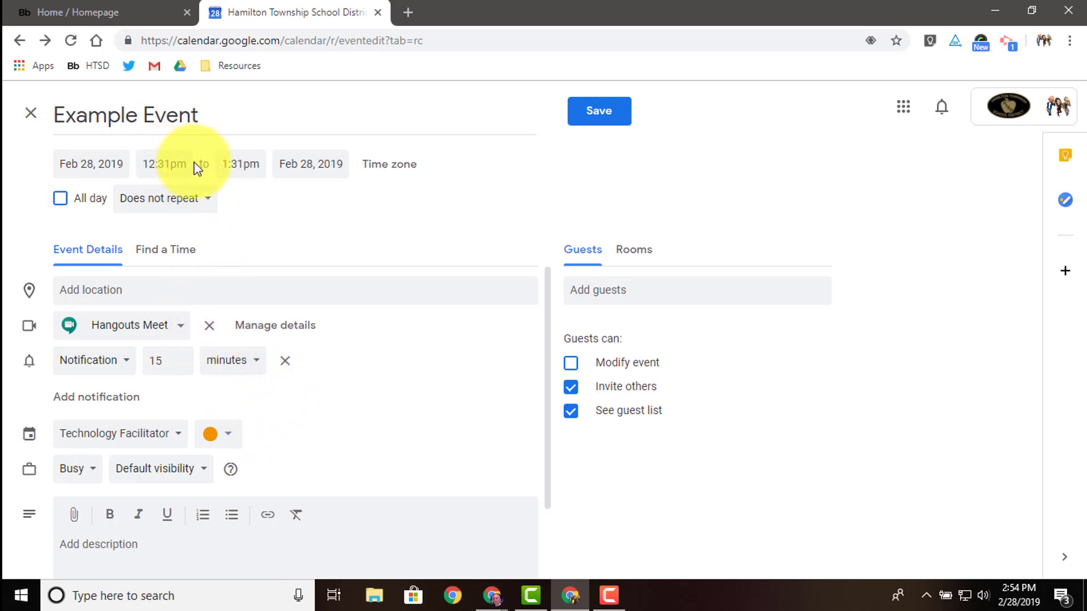
Set the event's start time to 3:30pm and refine it to 3:15pm.
left_click(168, 165)
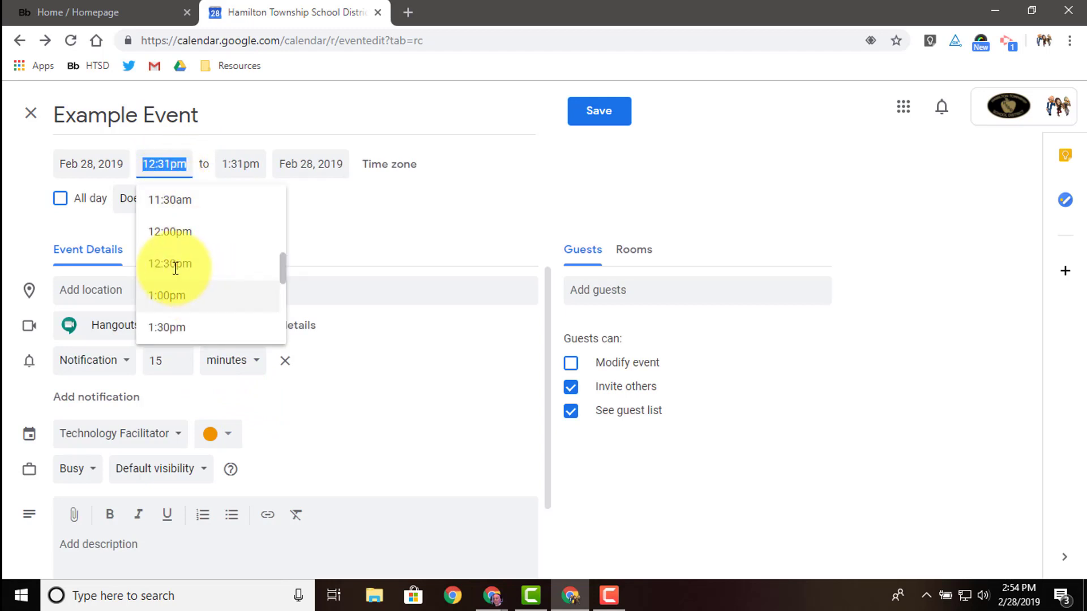
scroll(186, 296, "down", 3)
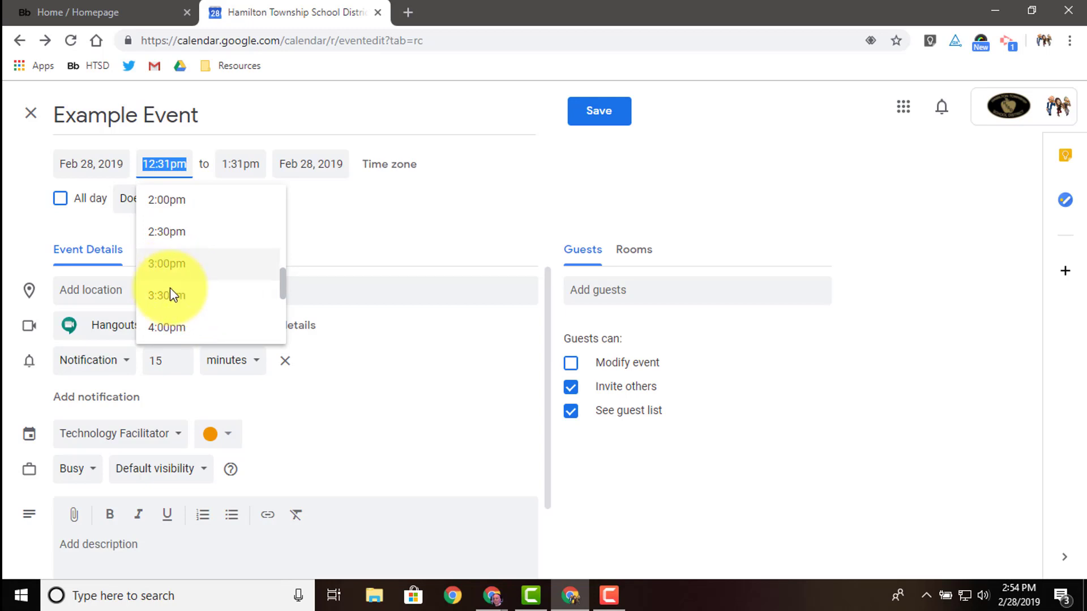
left_click(171, 291)
left_click(158, 163)
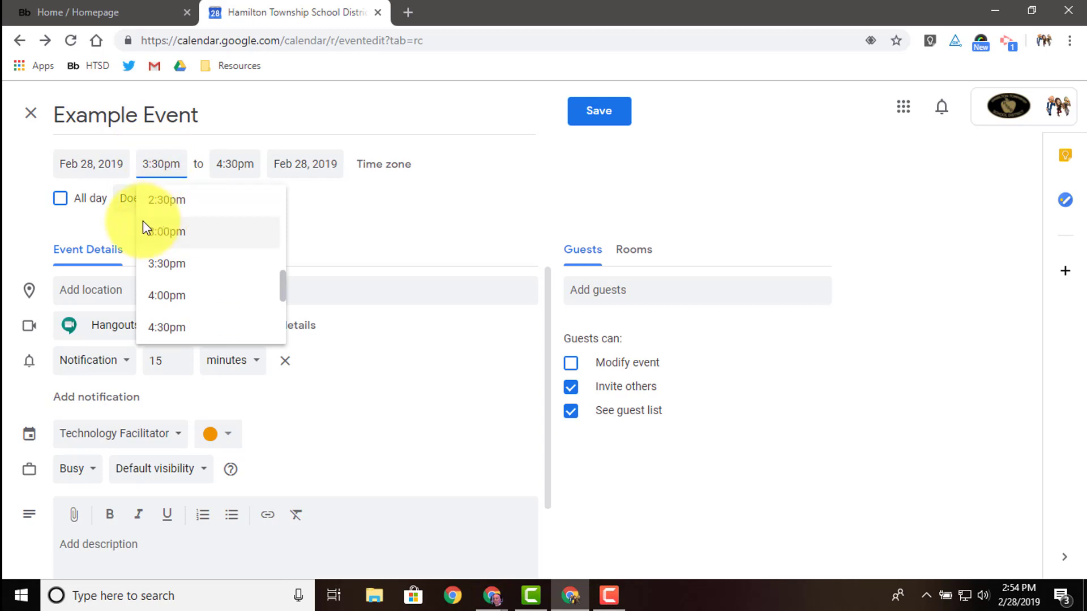
key("BackSpace")
key("Delete")
type("15")
left_click(398, 219)
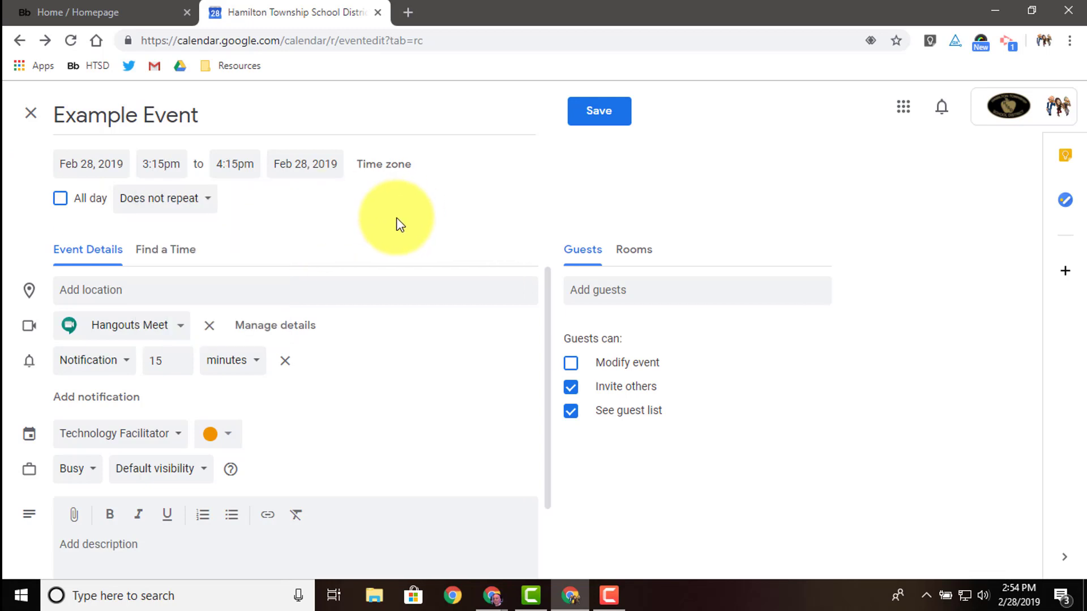
Find a colleague from the district directory and add them as a guest to the event.
left_click(658, 294)
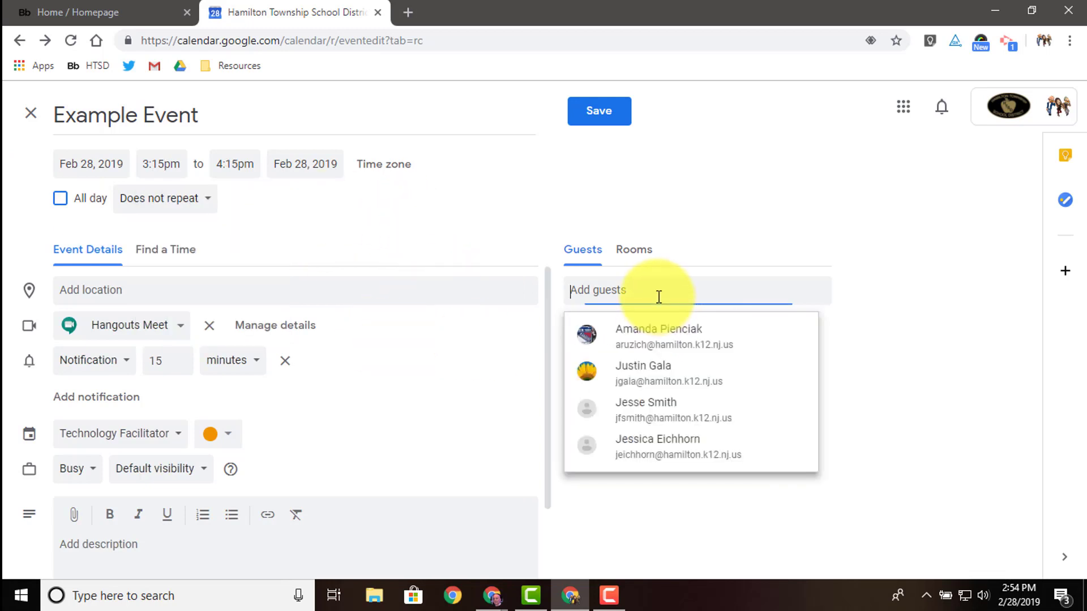
type("cf")
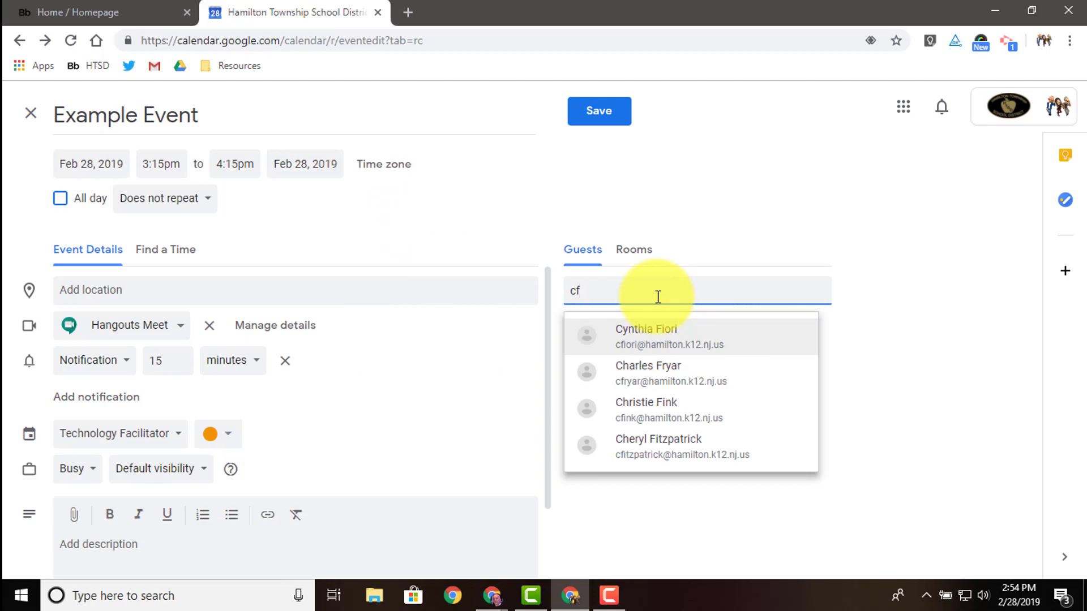
type("lo")
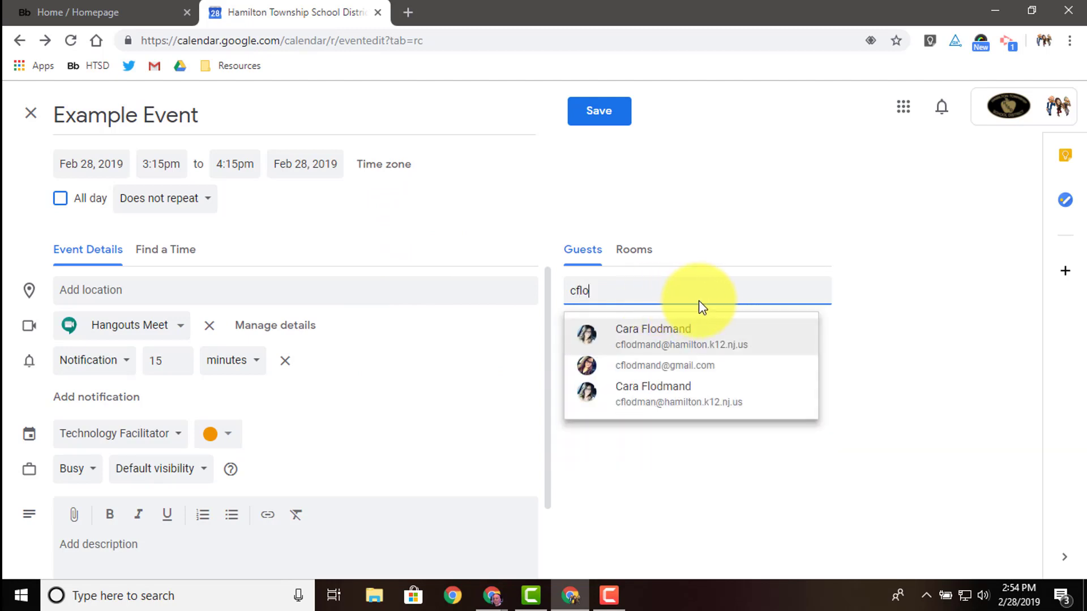
left_click(655, 330)
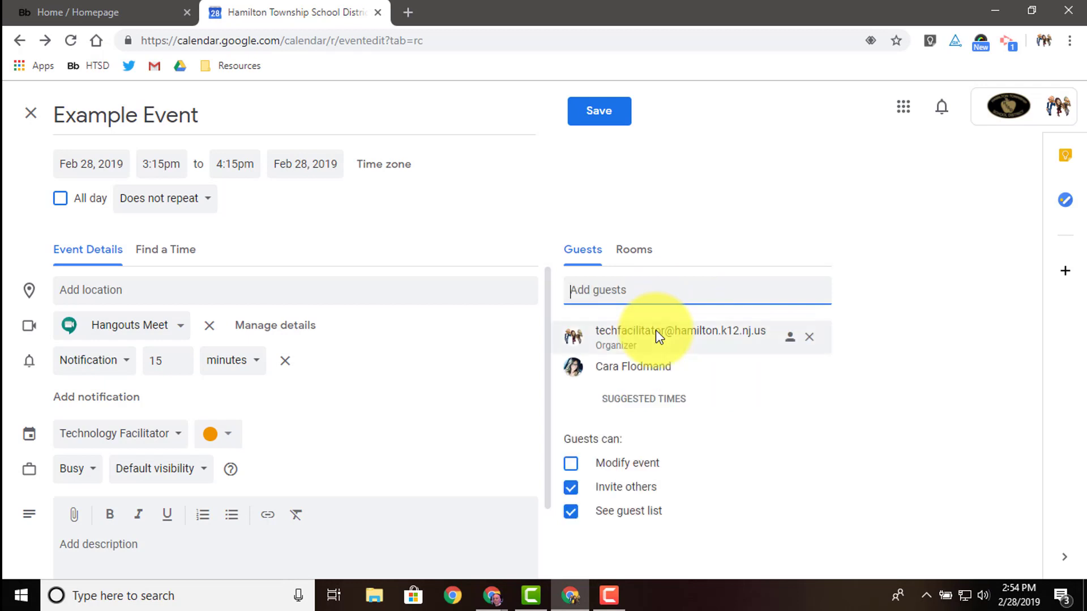
mouse_move(637, 330)
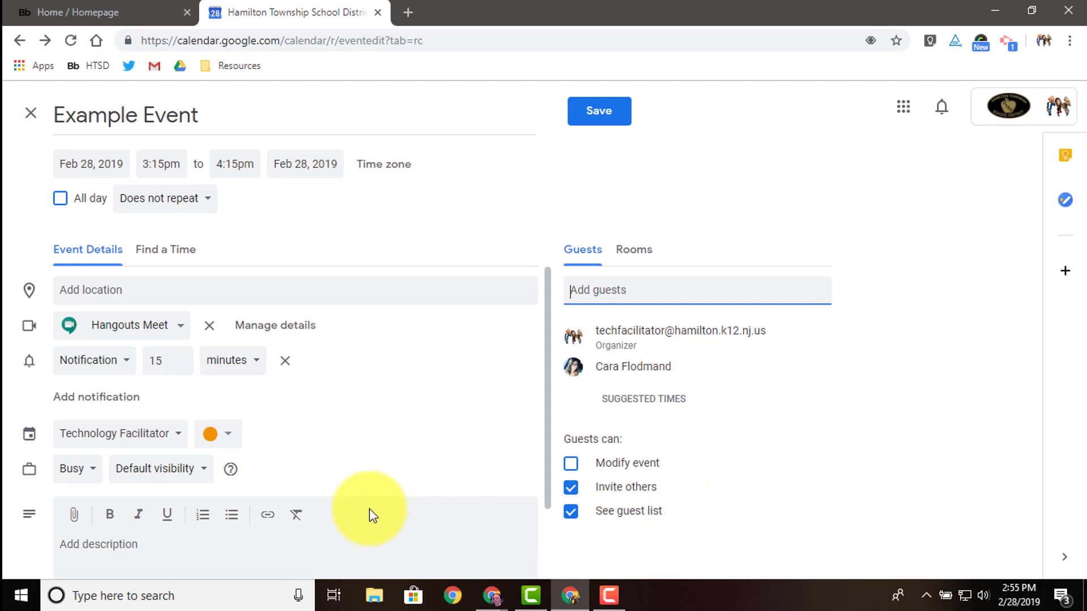
Save the event and send invitation emails to its Google Calendar guests.
scroll(361, 501, "down", 2)
scroll(356, 488, "down", 1)
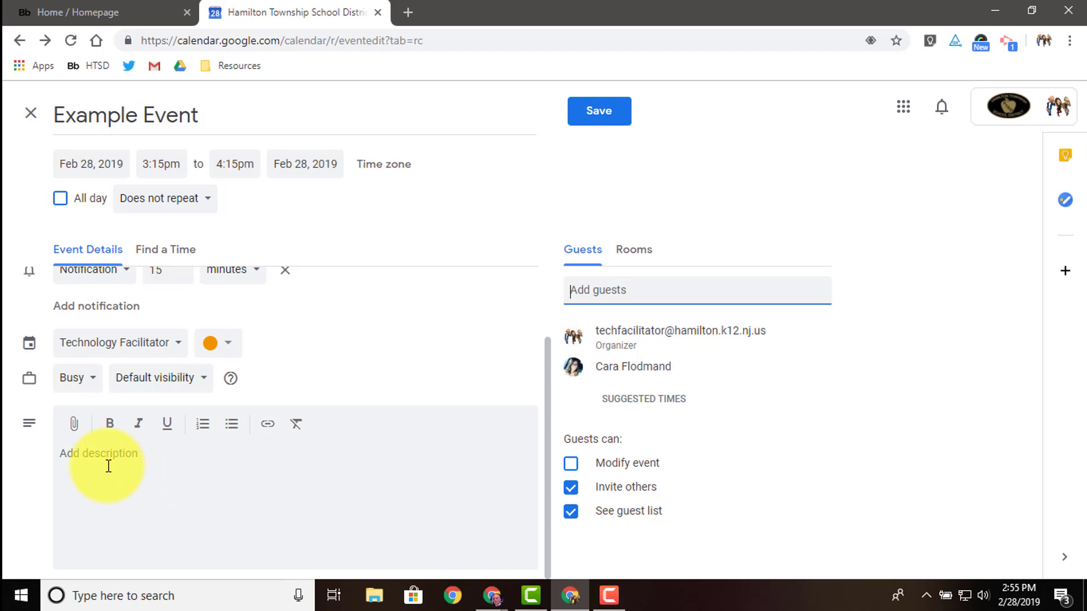
left_click(609, 120)
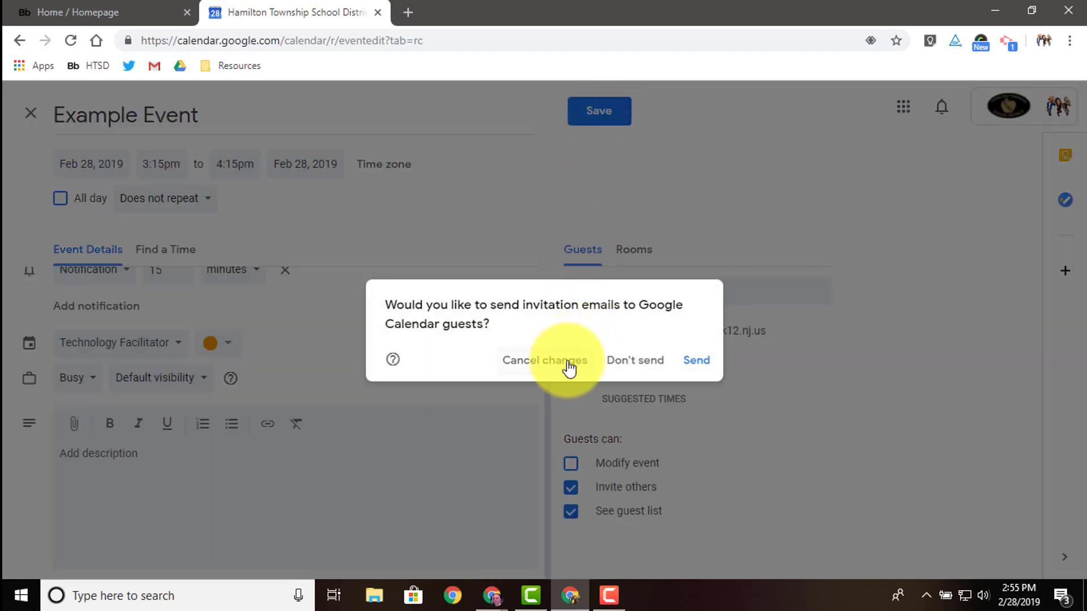
left_click(696, 362)
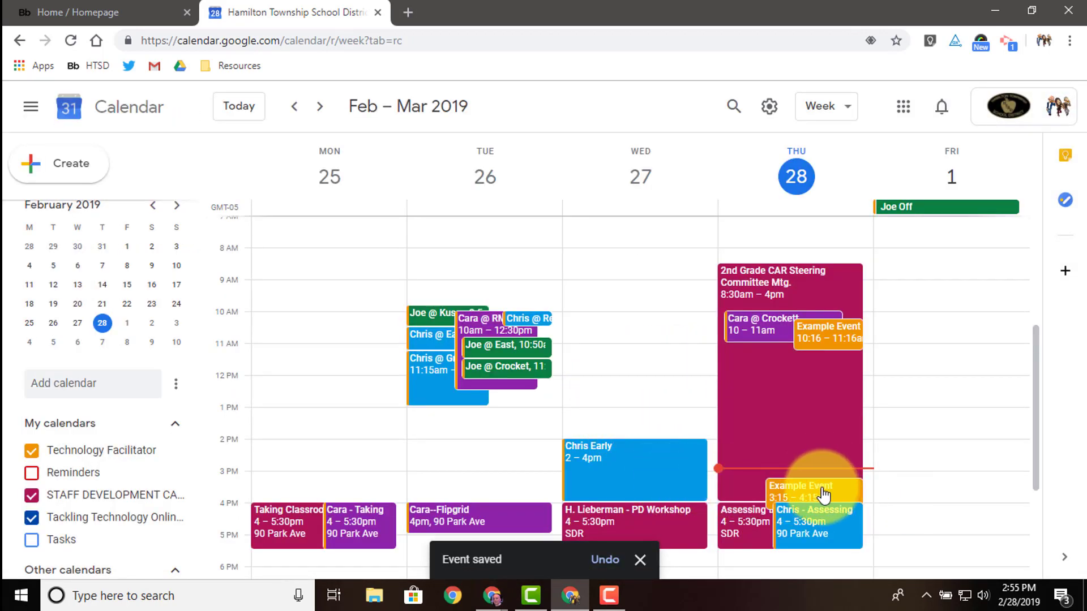
Hide the STAFF DEVELOPMENT and Tackling Technology Online calendars, and look at the Technology Facilitator calendar's display and color options.
left_click(32, 497)
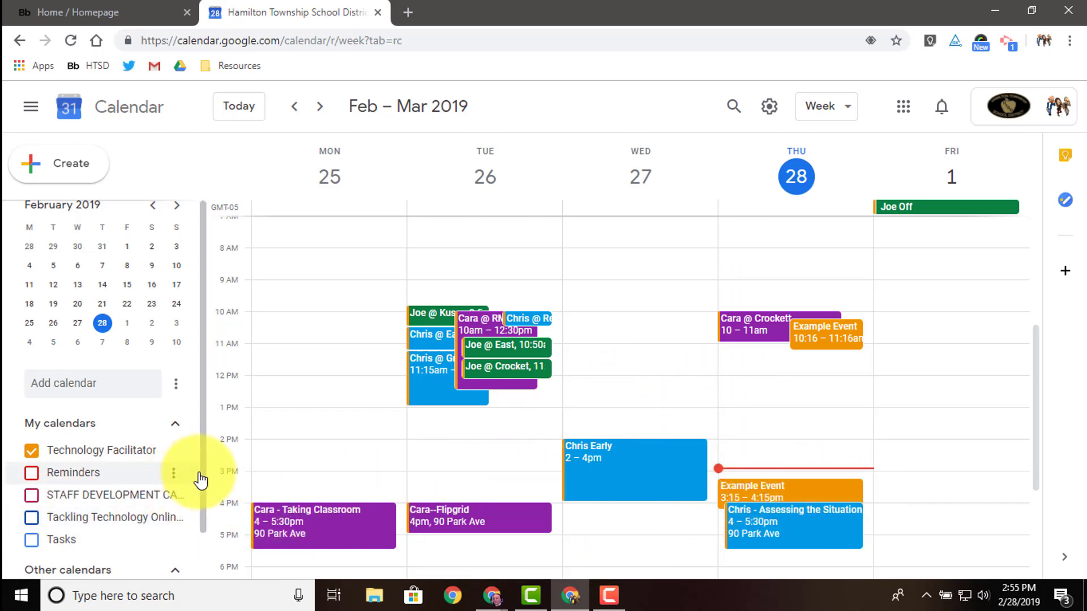
left_click(173, 451)
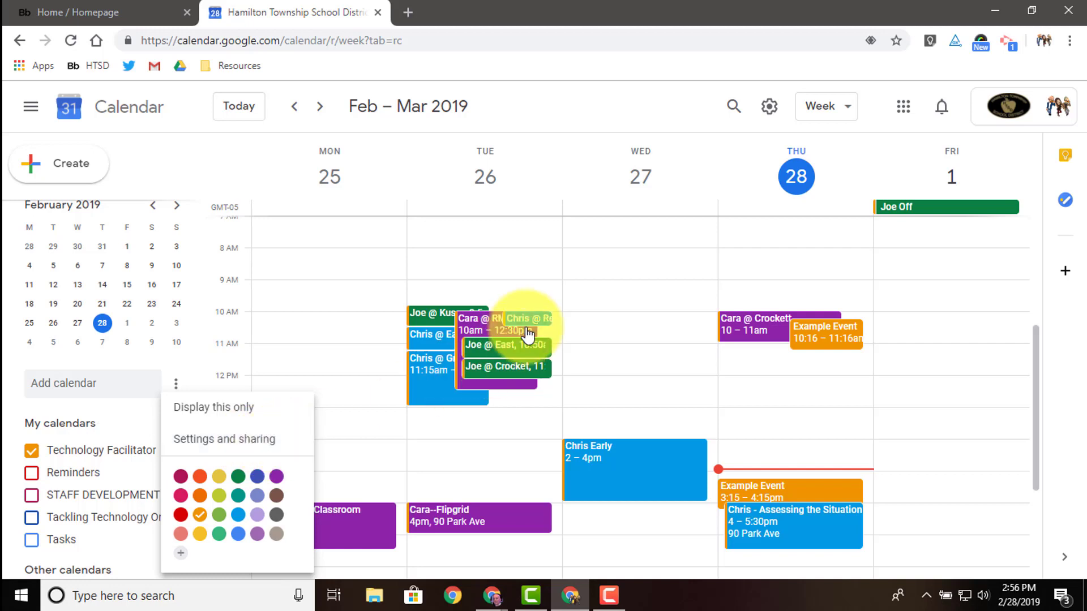
left_click(769, 110)
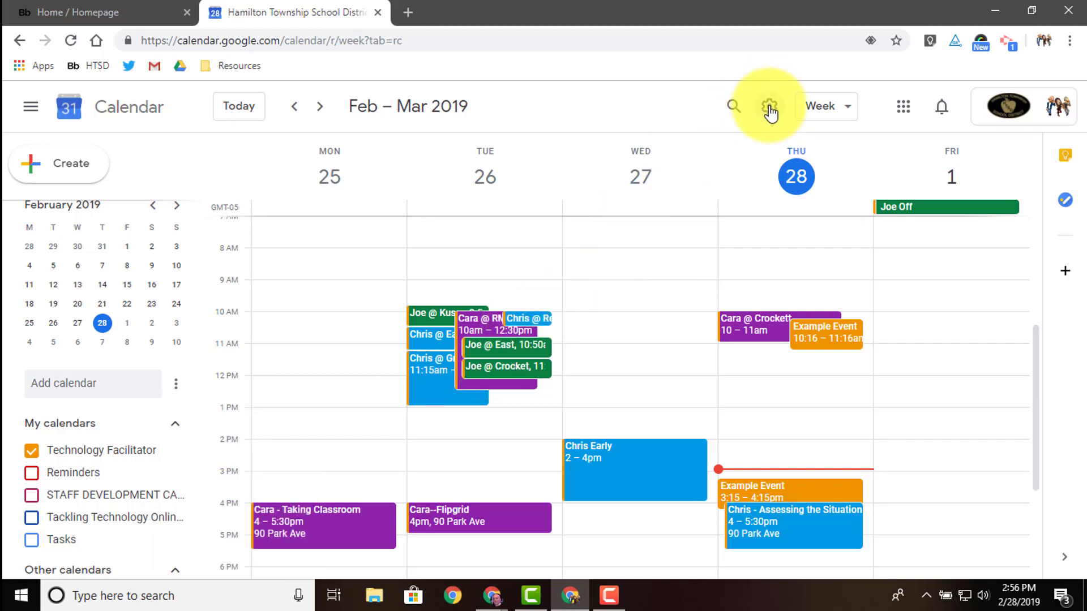
Open the calendar settings, collapse the General section, and look through the personal and other calendars listed.
left_click(770, 107)
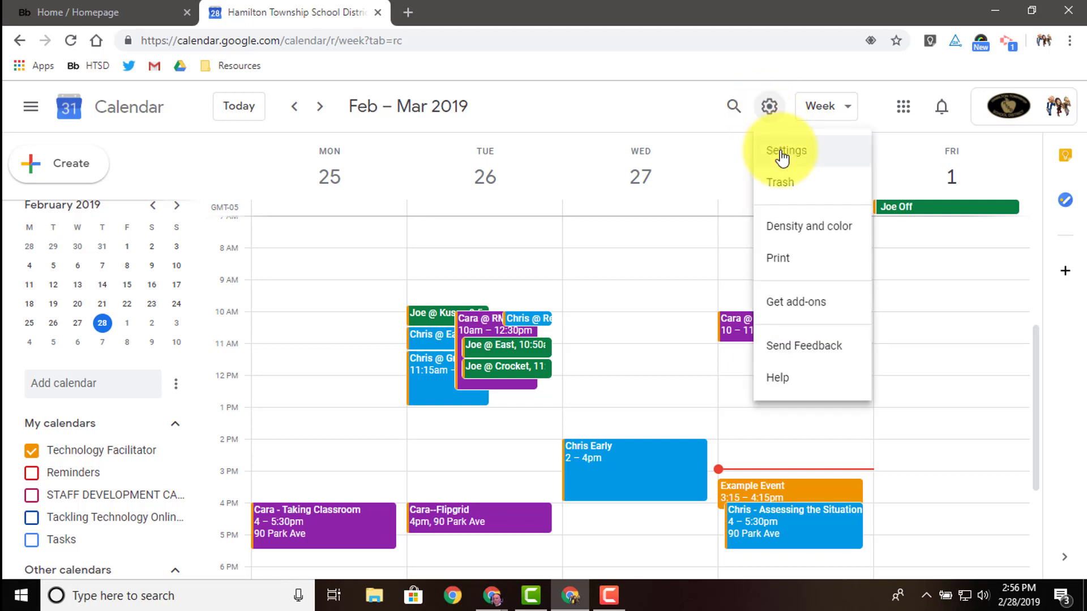
left_click(800, 158)
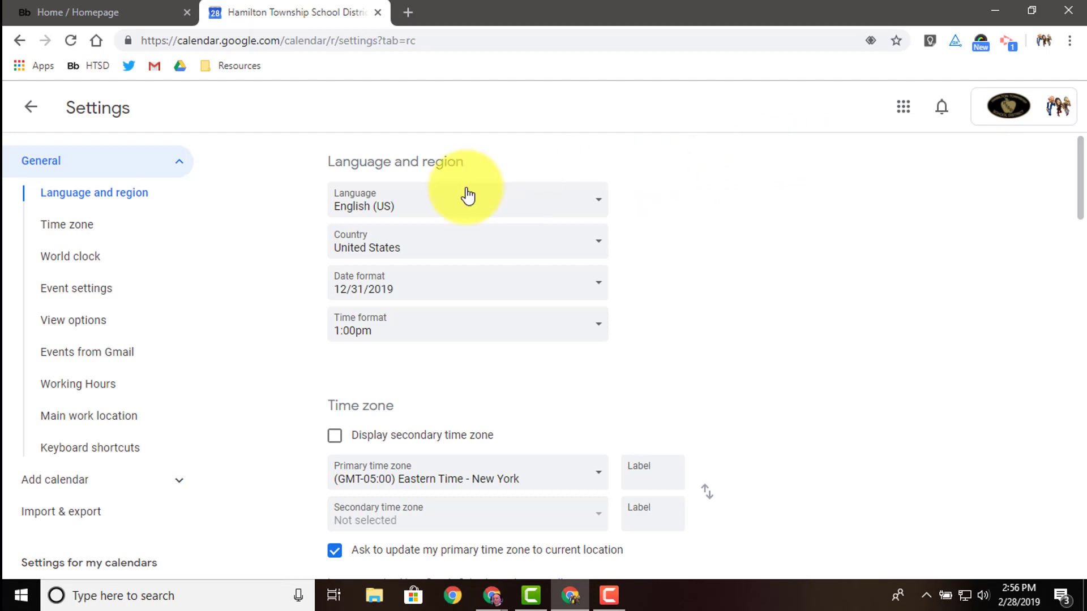
left_click(180, 164)
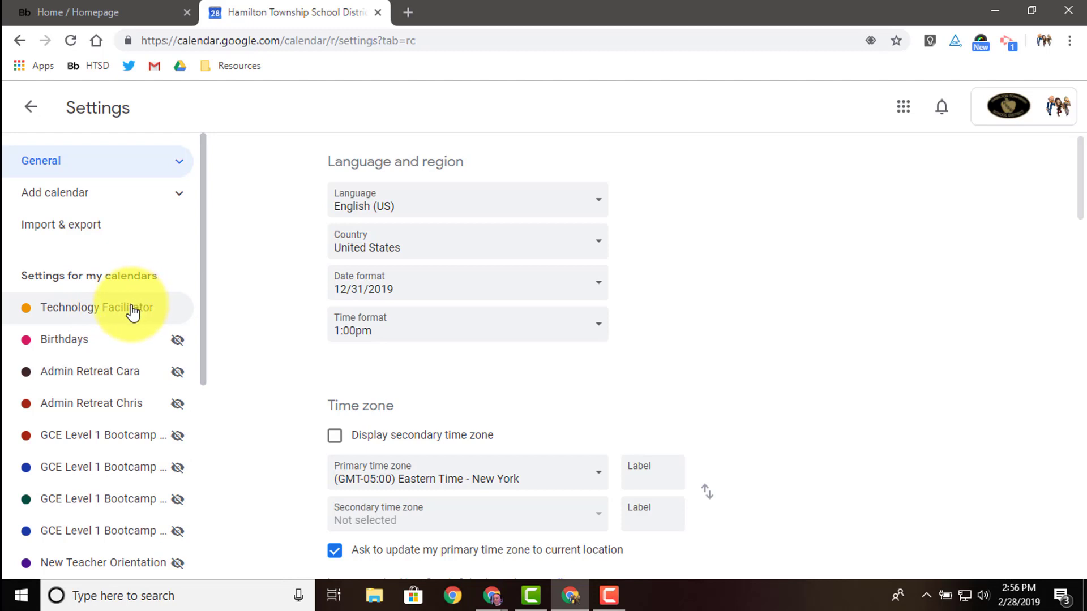
scroll(113, 314, "down", 4)
scroll(111, 315, "up", 2)
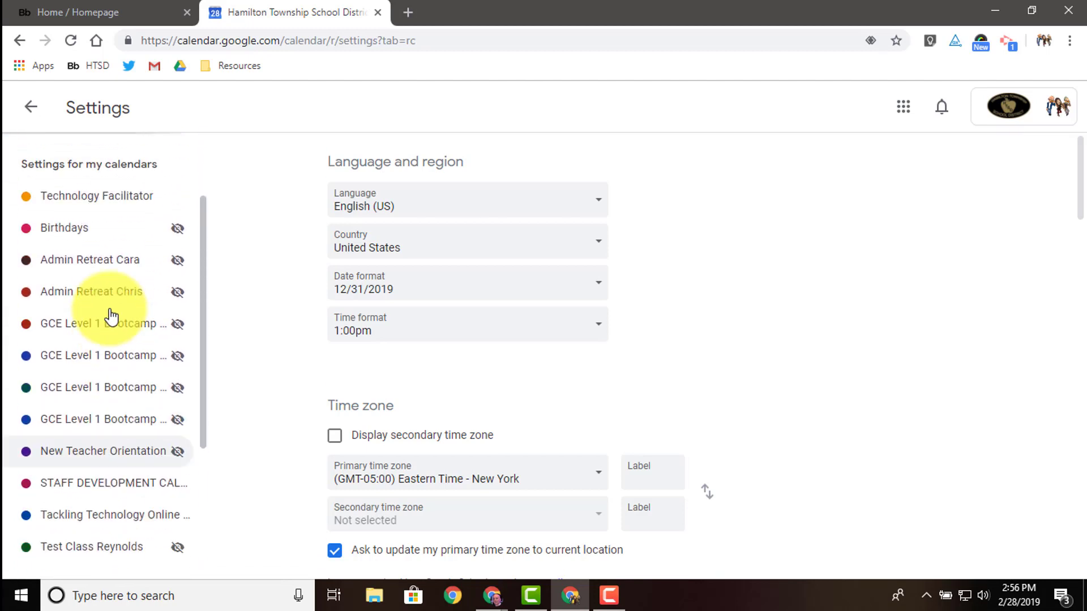
scroll(112, 315, "up", 2)
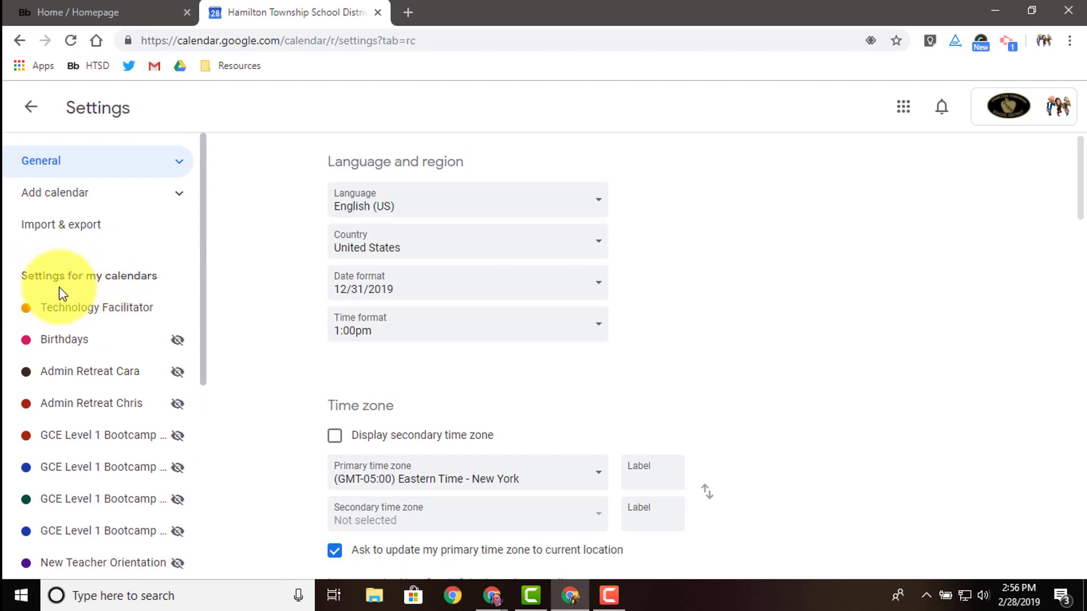
scroll(130, 300, "down", 6)
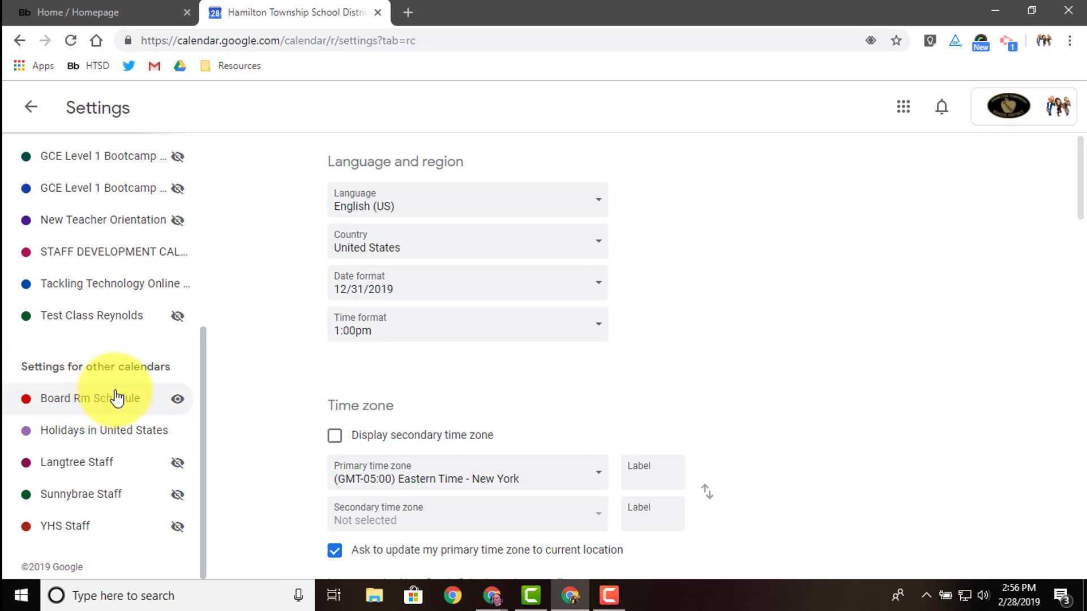
scroll(119, 390, "up", 6)
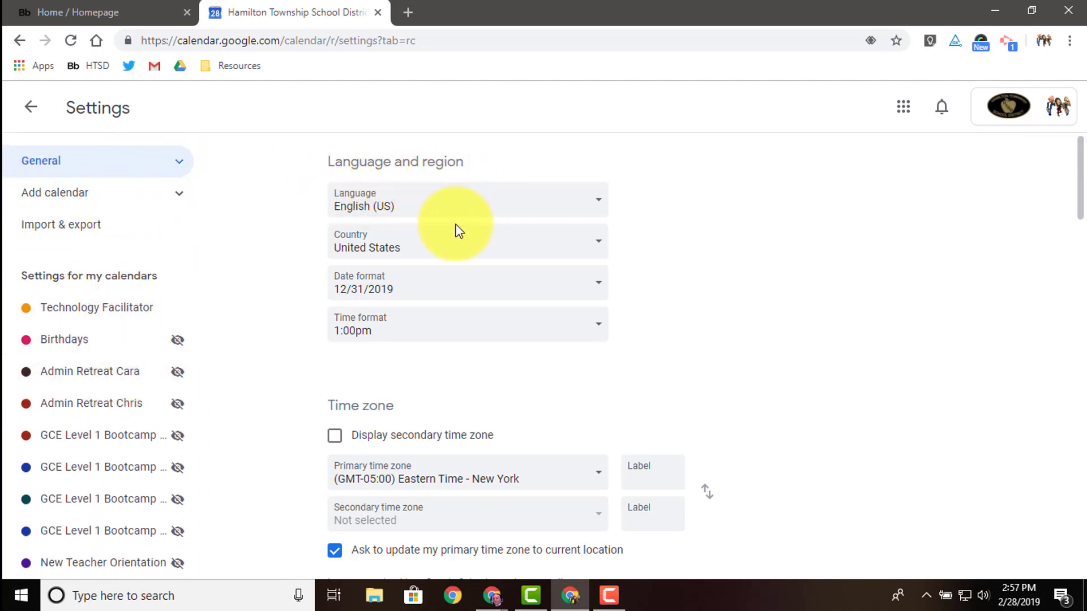
Examine the general settings from time zone, event and view options through Gmail events, working hours and keyboard shortcuts.
scroll(455, 238, "down", 2)
scroll(453, 249, "down", 4)
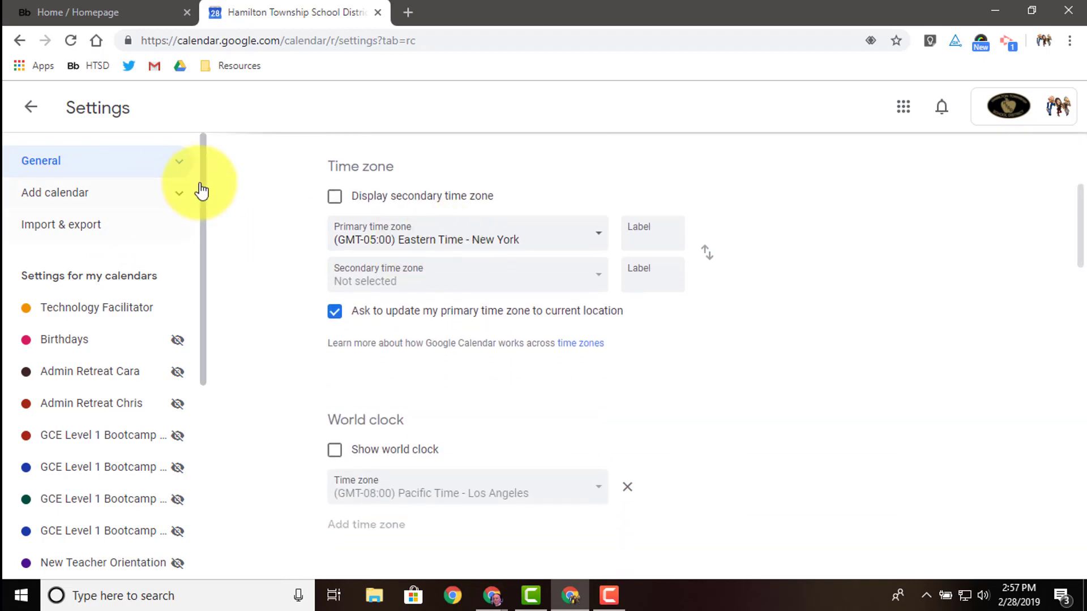
scroll(457, 273, "down", 10)
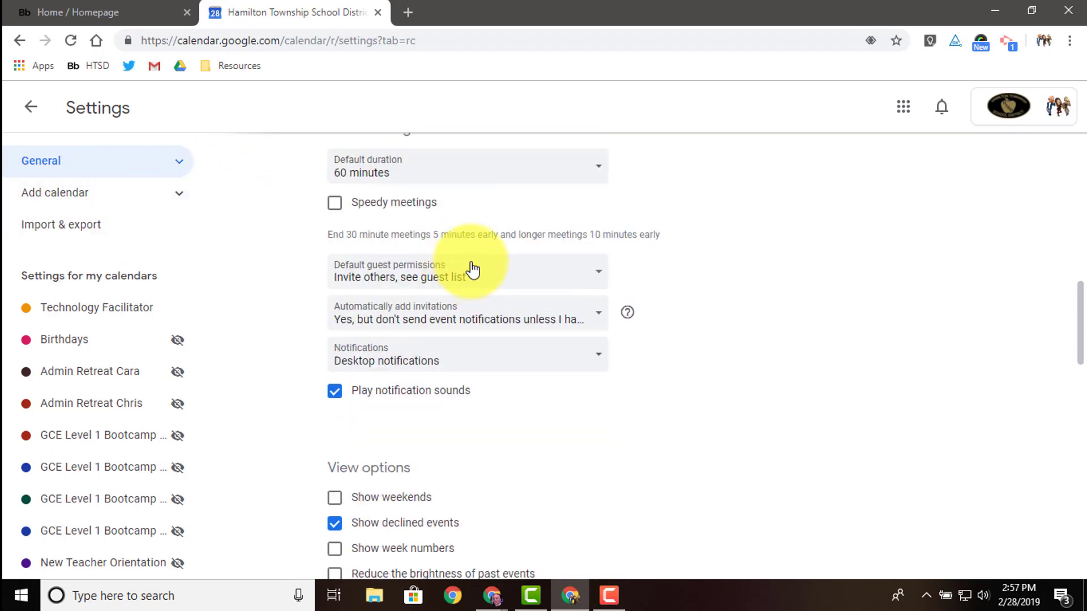
scroll(473, 266, "down", 4)
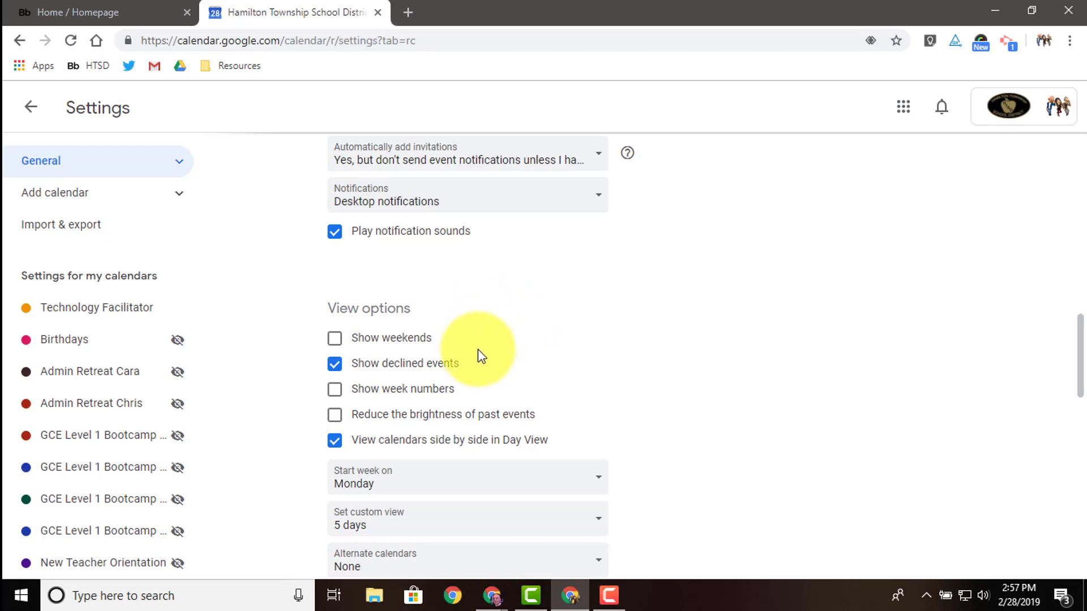
scroll(451, 343, "down", 3)
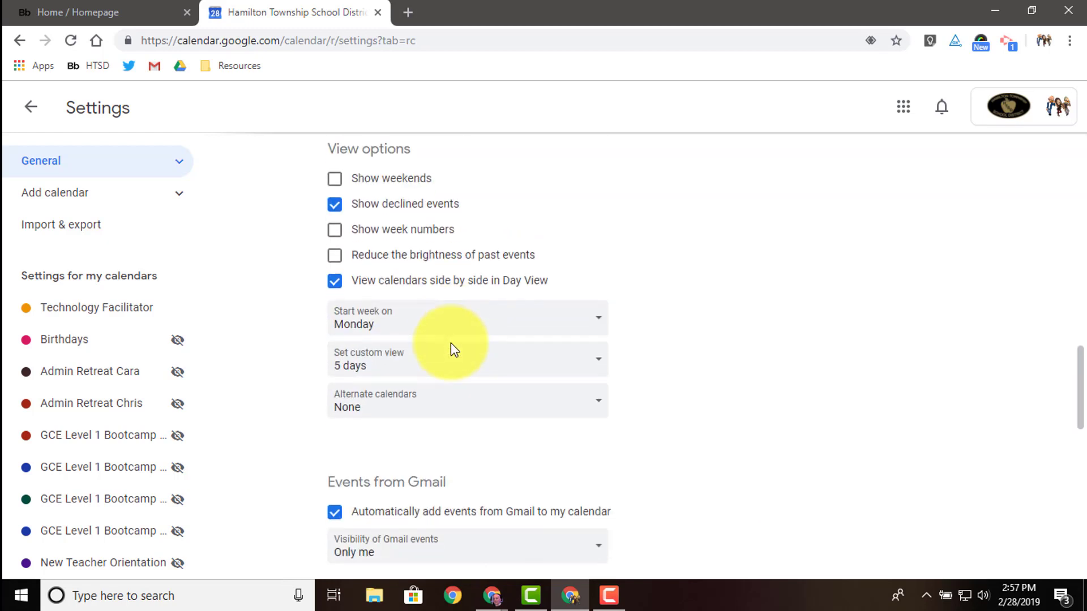
scroll(450, 343, "down", 3)
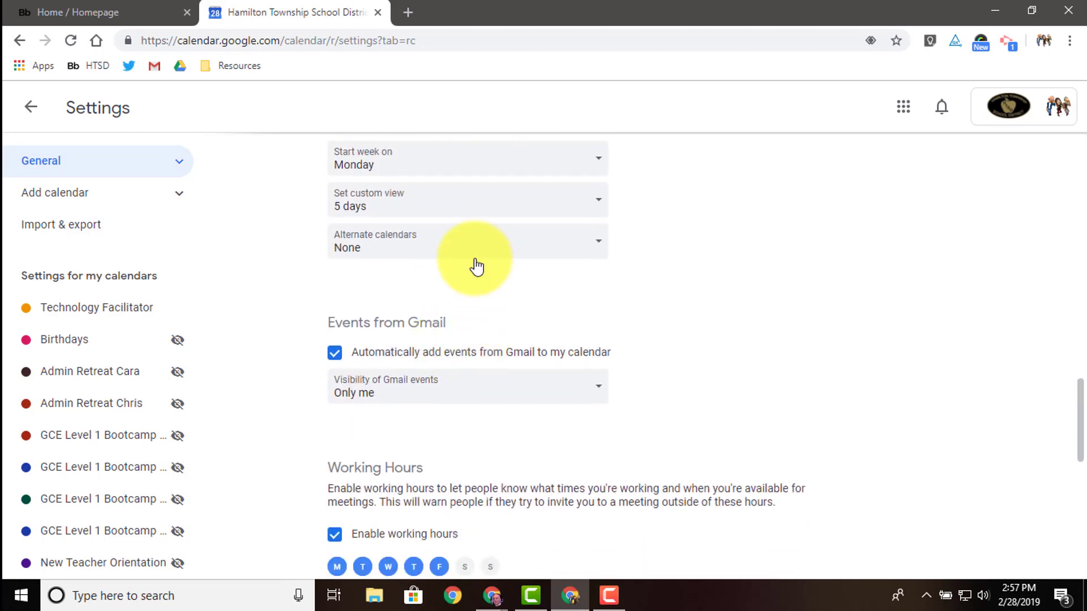
scroll(478, 272, "down", 1)
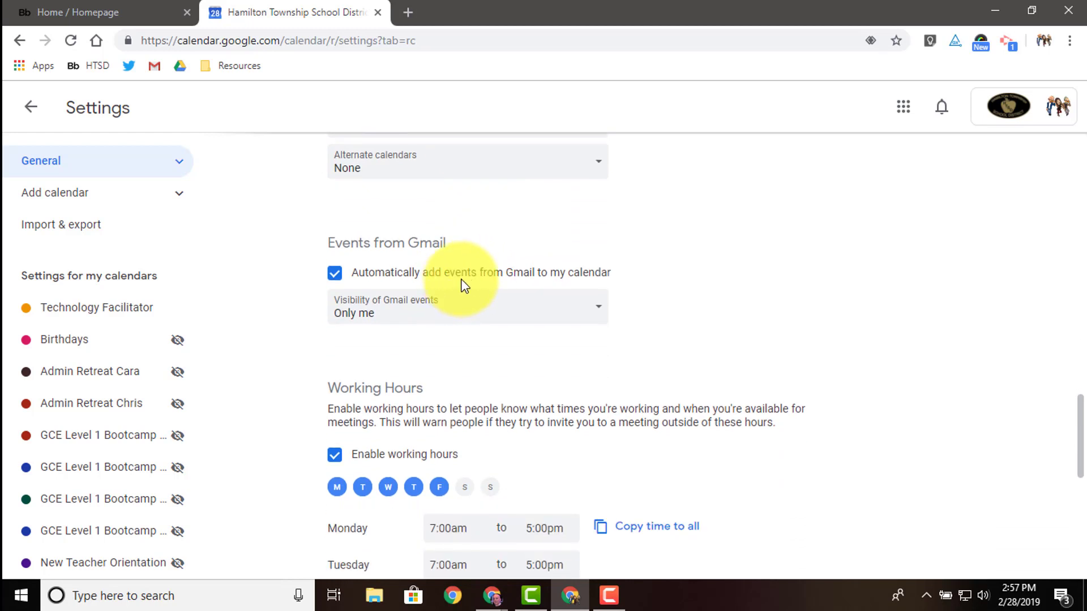
scroll(468, 283, "down", 1)
scroll(464, 281, "down", 2)
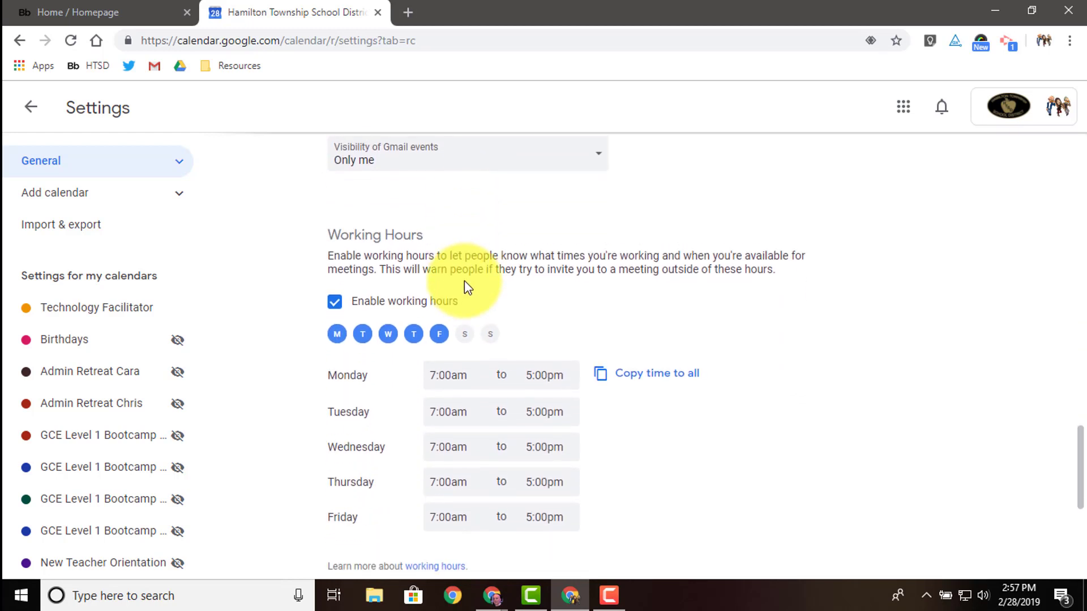
scroll(465, 283, "down", 2)
scroll(464, 290, "down", 1)
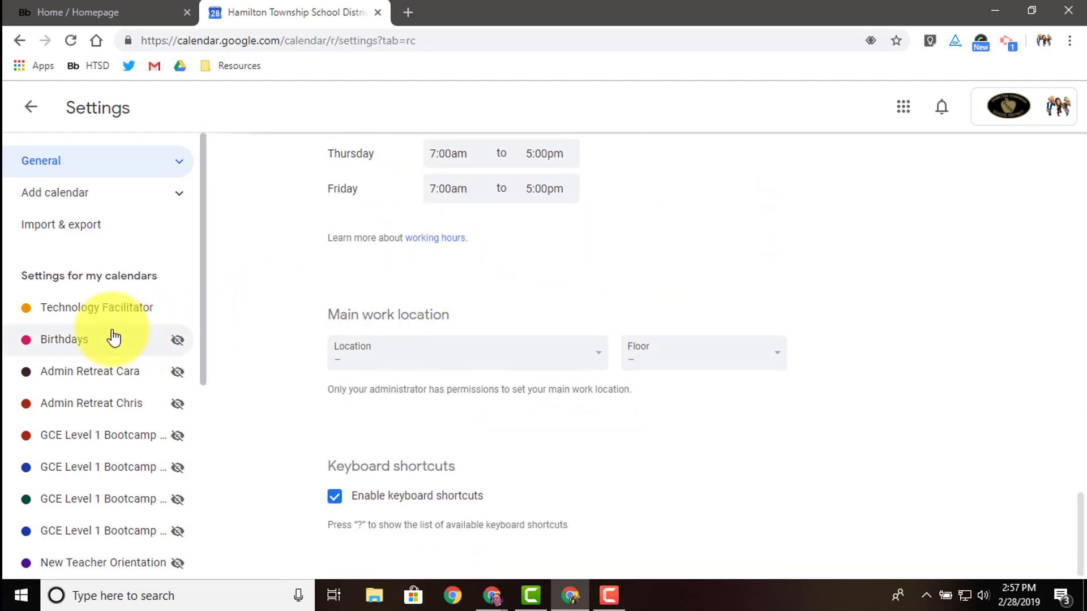
In the Technology Facilitator calendar's access permissions, turn off availability to the public and for Hamilton Township School District.
left_click(82, 312)
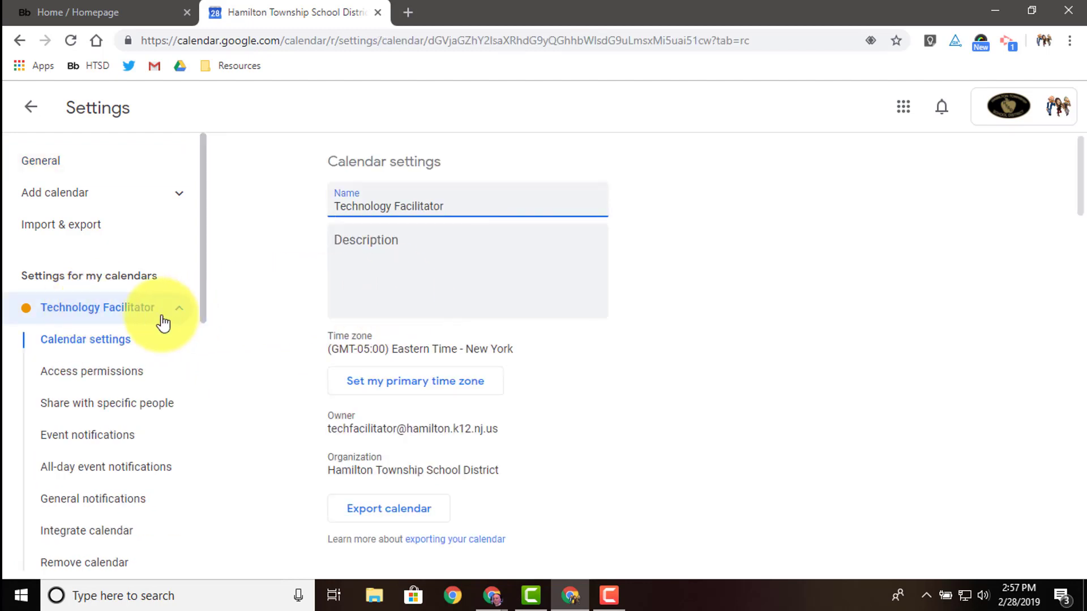
scroll(121, 338, "down", 3)
scroll(451, 310, "down", 5)
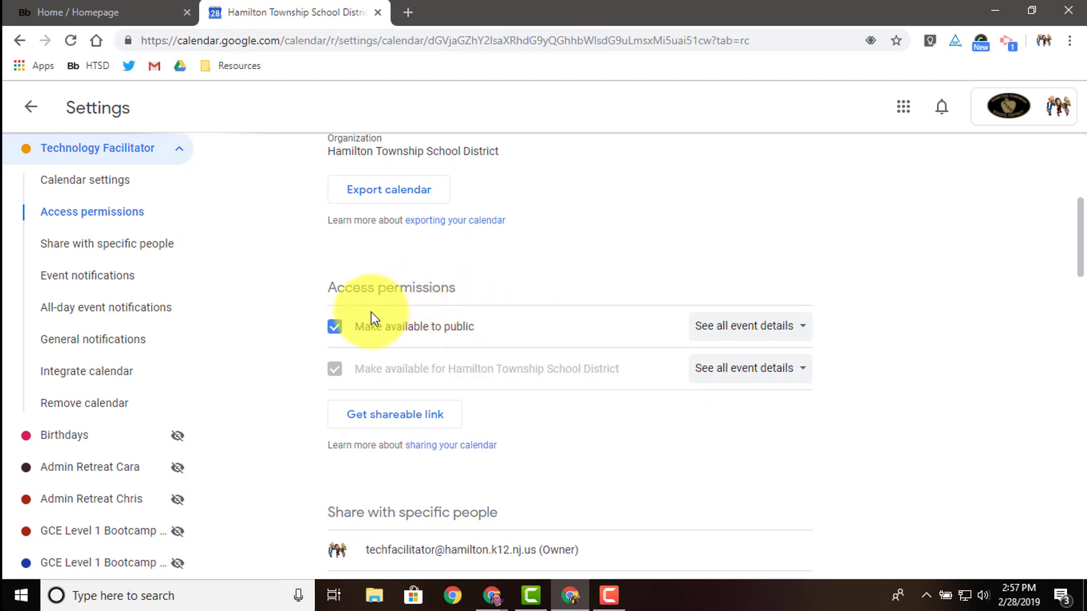
left_click(335, 327)
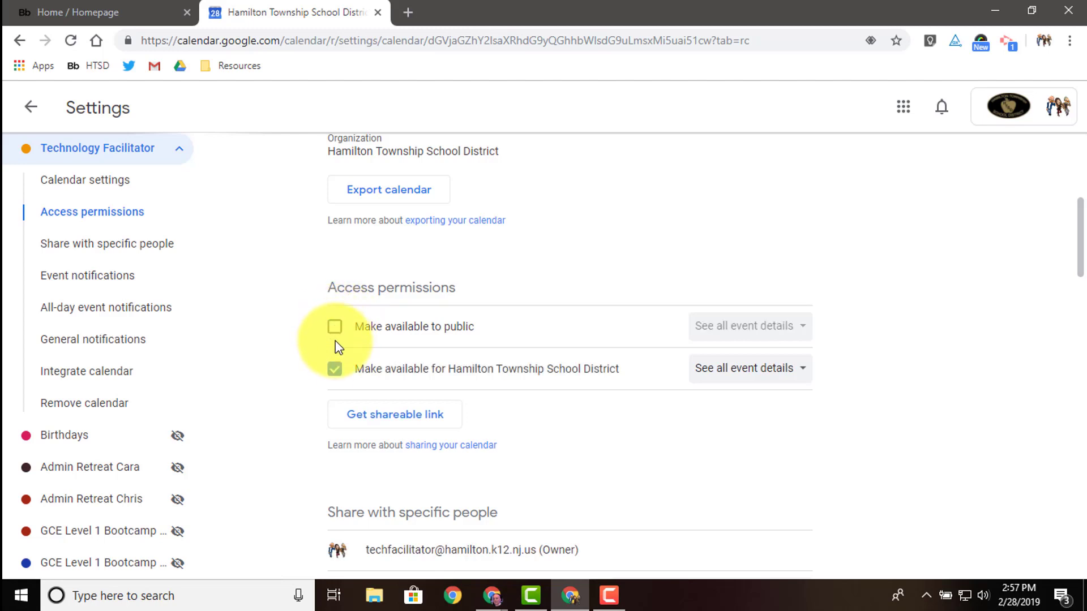
left_click(334, 370)
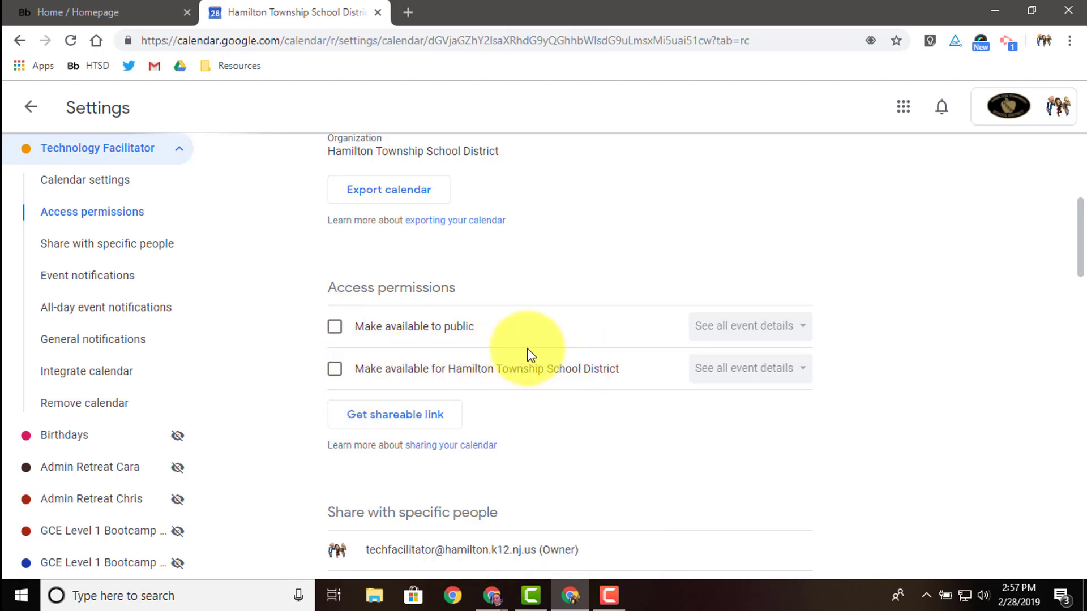
Examine who the Technology Facilitator calendar is shared with and the available permission levels, leaving the third listed person's permission as is.
scroll(528, 347, "down", 4)
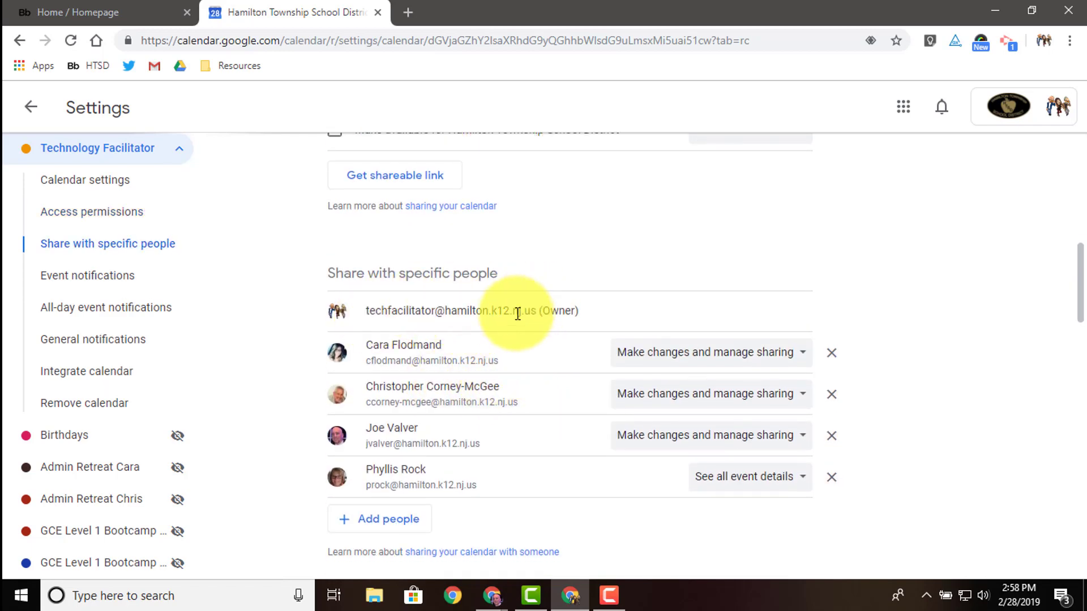
scroll(495, 338, "down", 3)
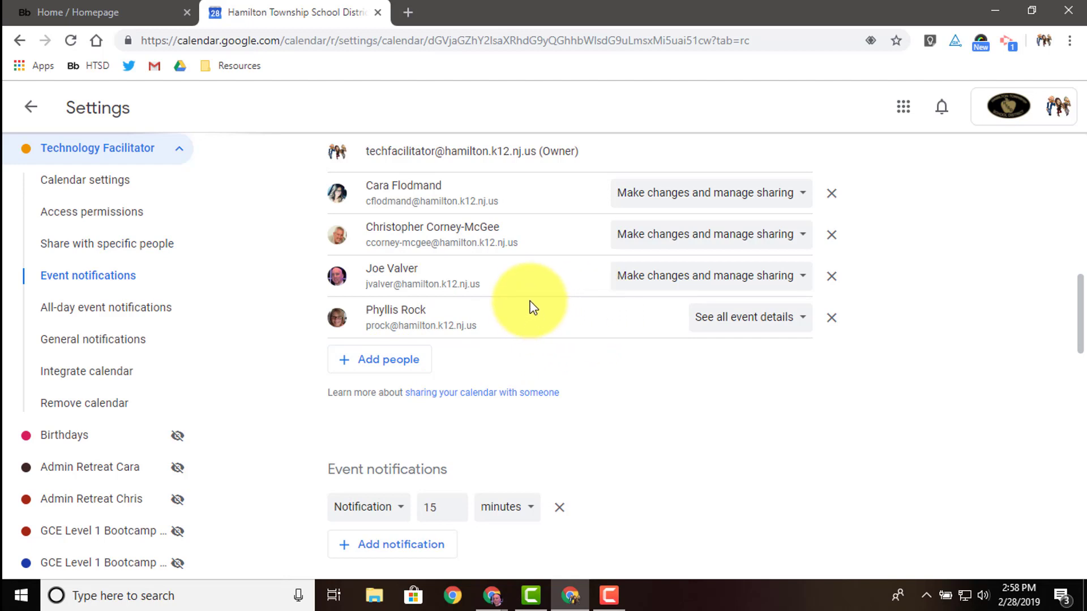
scroll(536, 312, "up", 2)
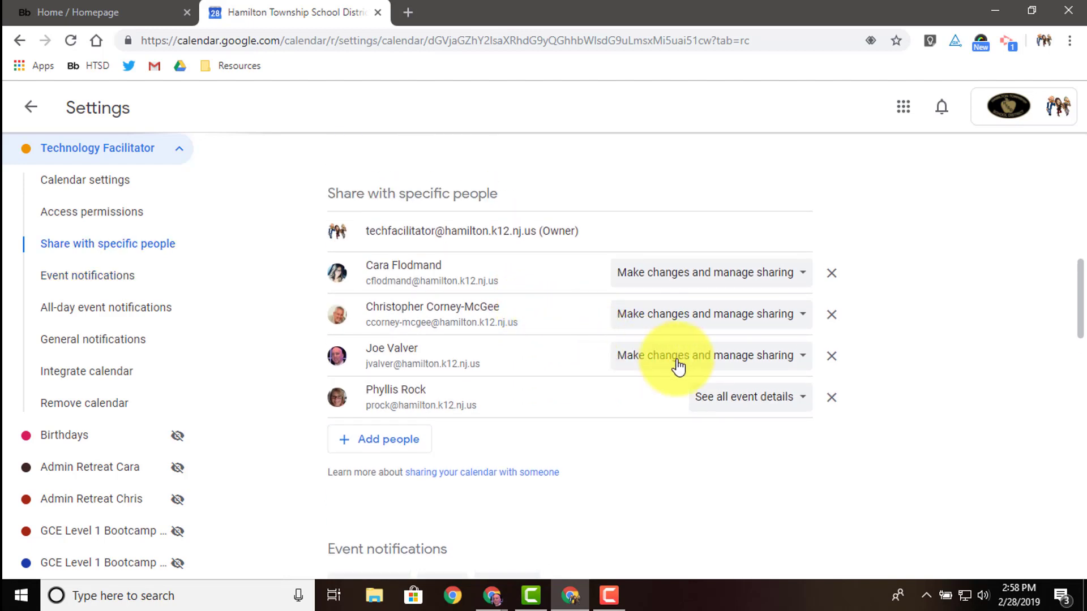
left_click(752, 364)
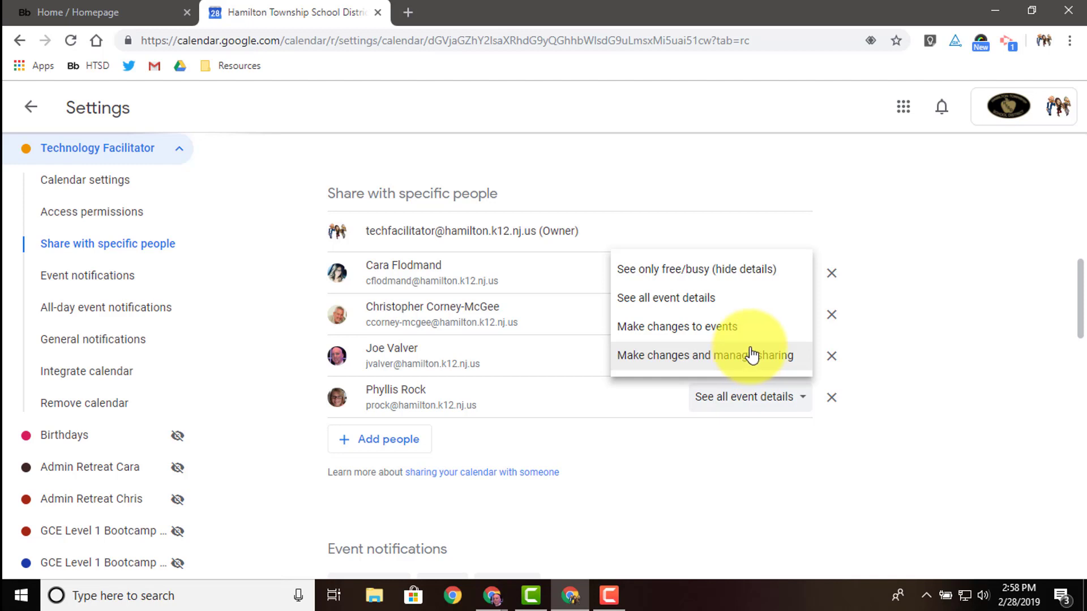
left_click(926, 380)
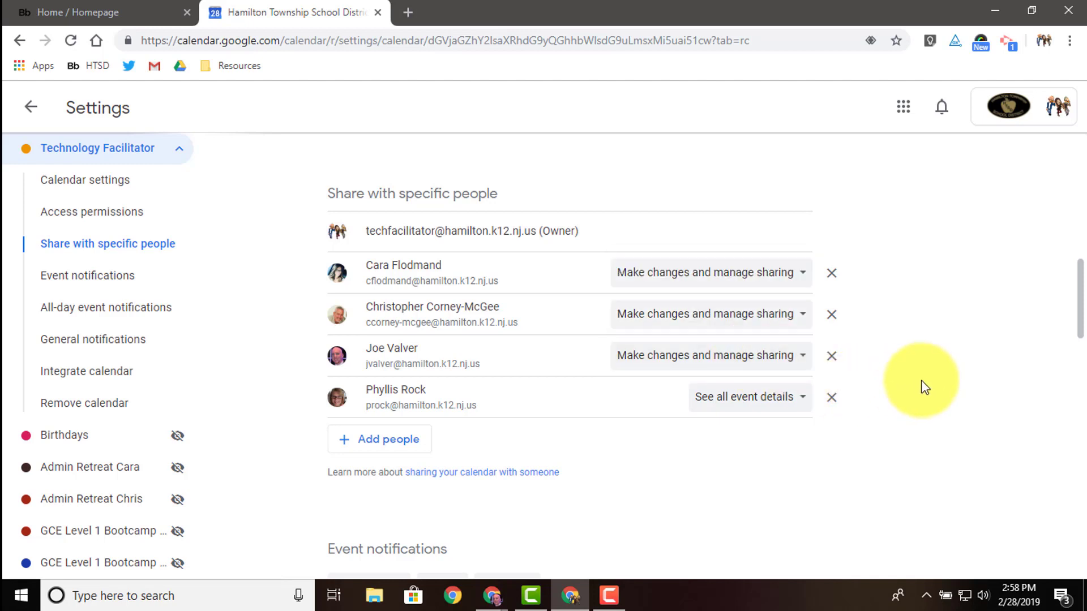
Examine the Technology Facilitator calendar's notification, integration and removal settings, and return to the week view.
scroll(878, 381, "down", 7)
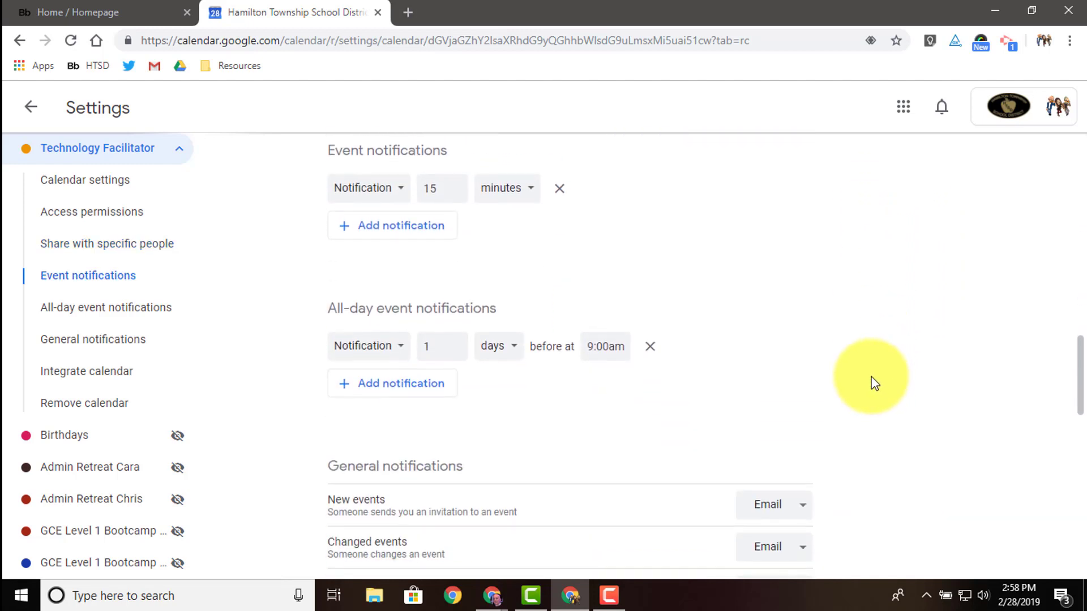
scroll(809, 371, "down", 1)
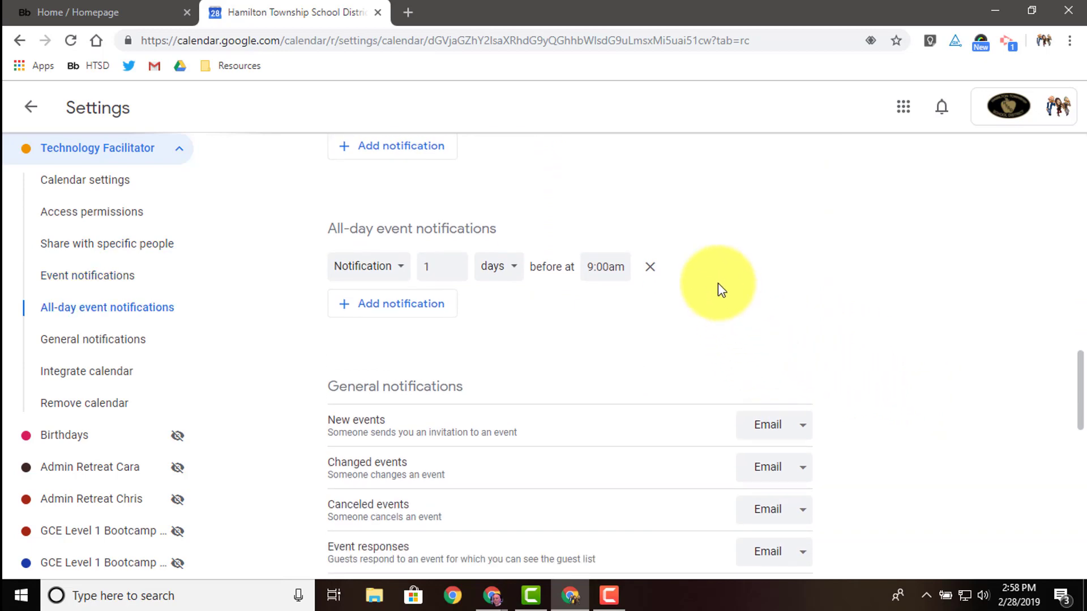
scroll(720, 290, "down", 1)
scroll(717, 283, "down", 6)
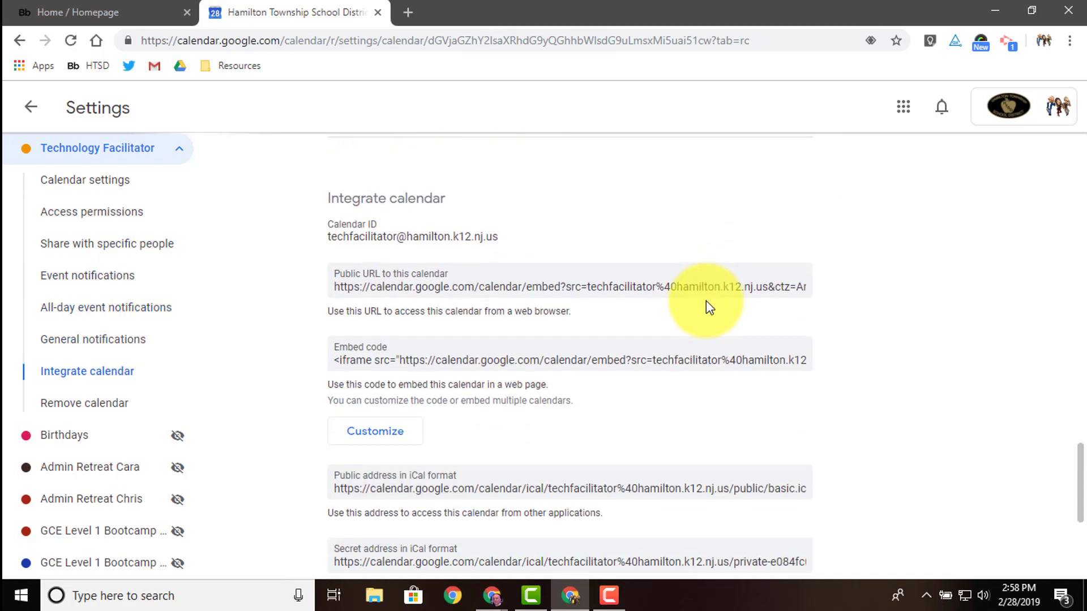
scroll(705, 302, "down", 3)
scroll(701, 300, "down", 1)
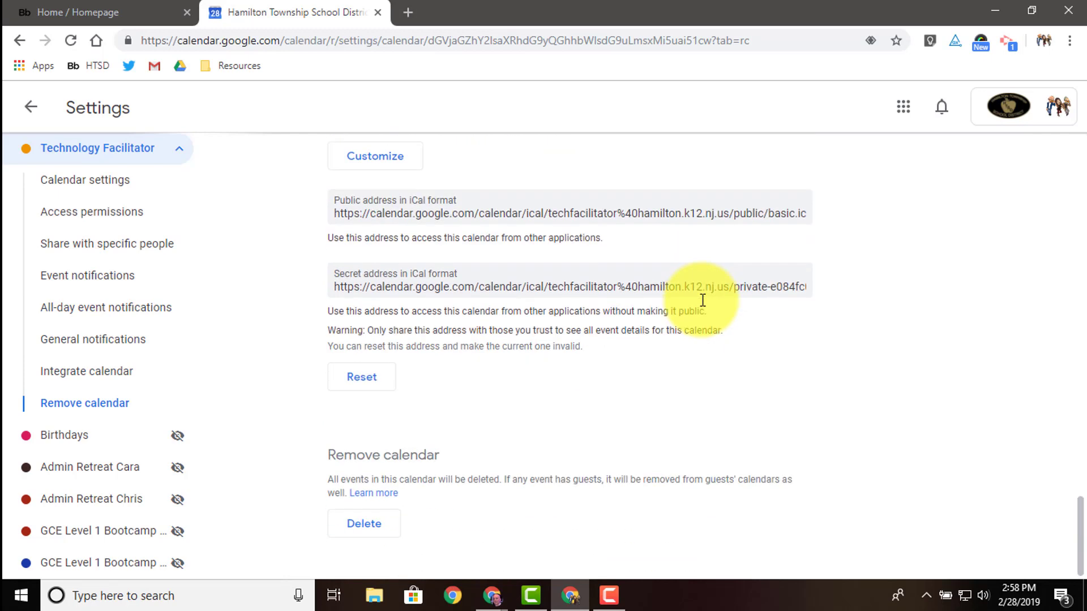
scroll(702, 300, "up", 10)
scroll(701, 299, "down", 5)
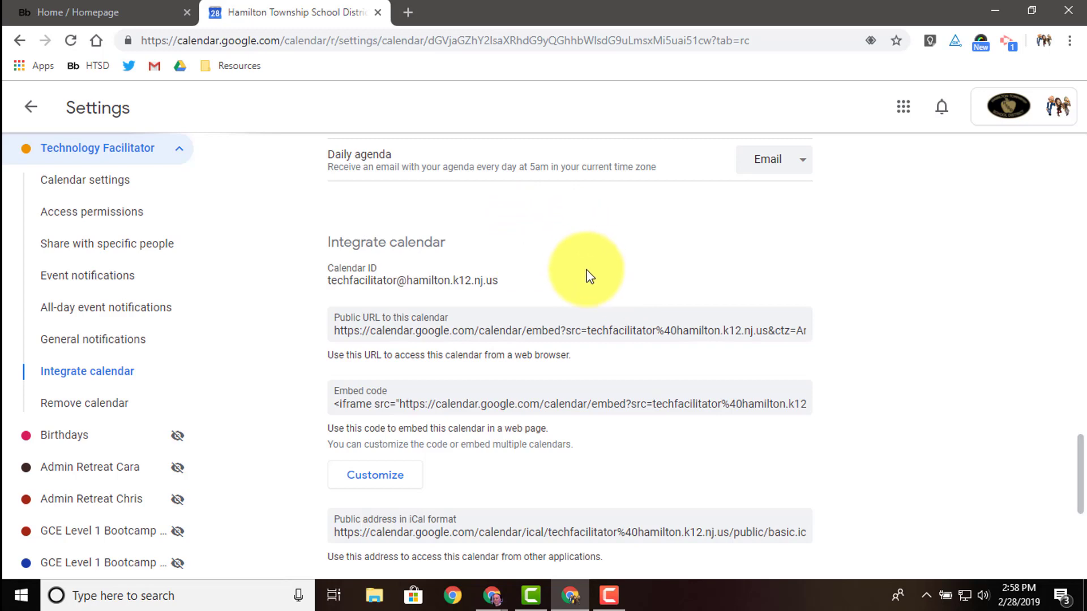
scroll(589, 276, "up", 20)
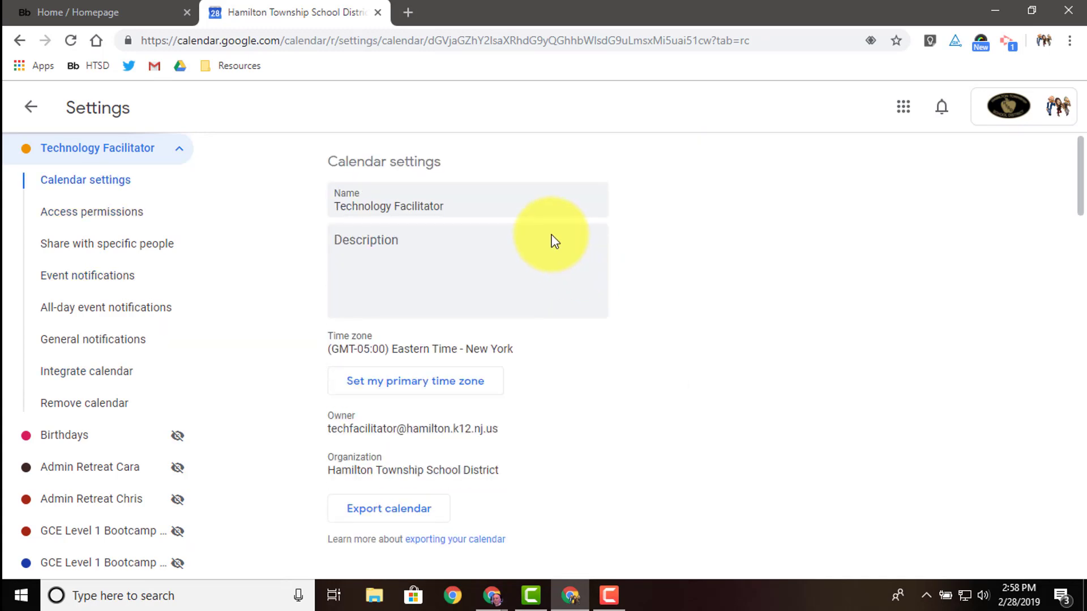
left_click(30, 108)
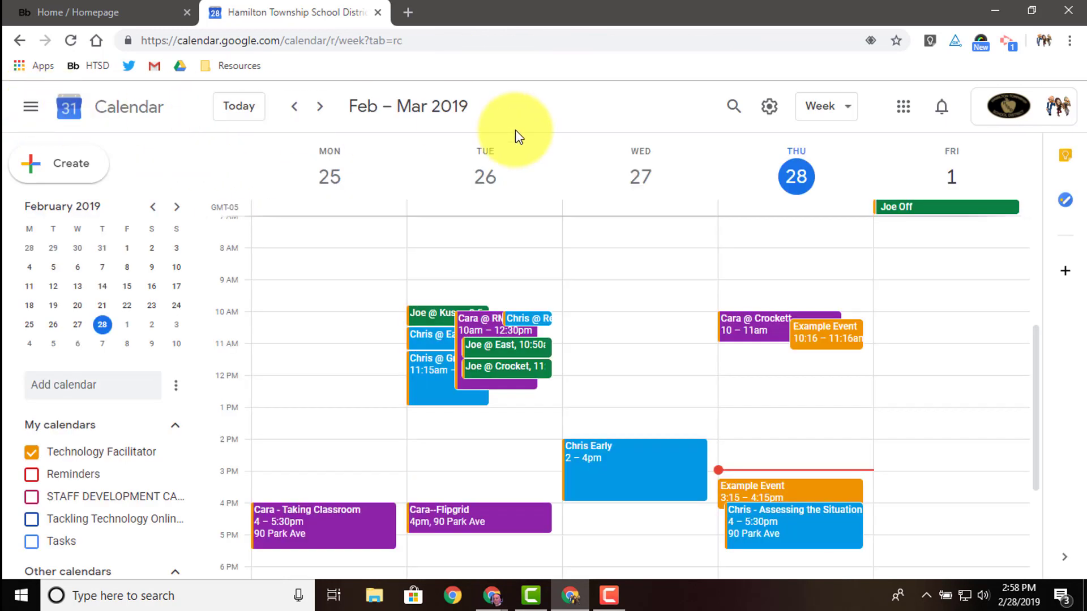